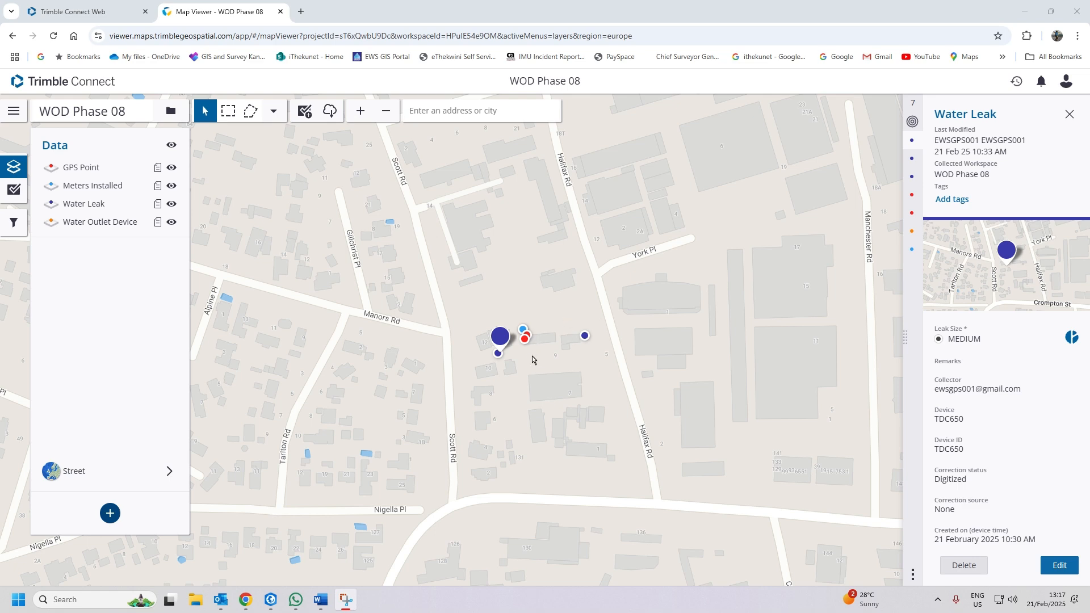
Switch to the Water Outlet Devices Phase 08 project in ArcGIS Pro and sign in to the Terra Office add-in
scroll(533, 356, up, 3)
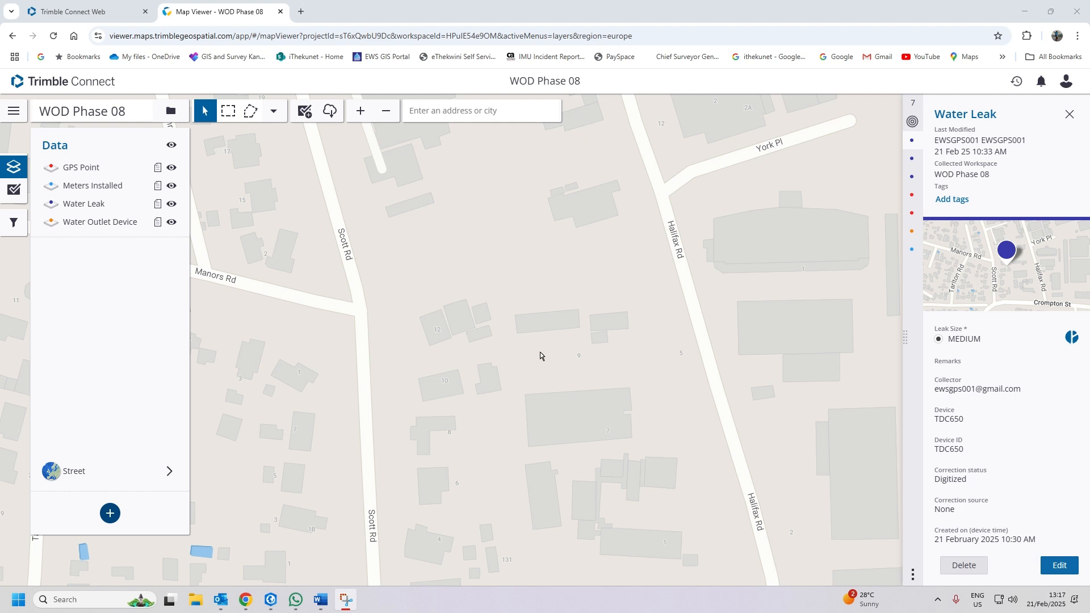
scroll(540, 352, down, 2)
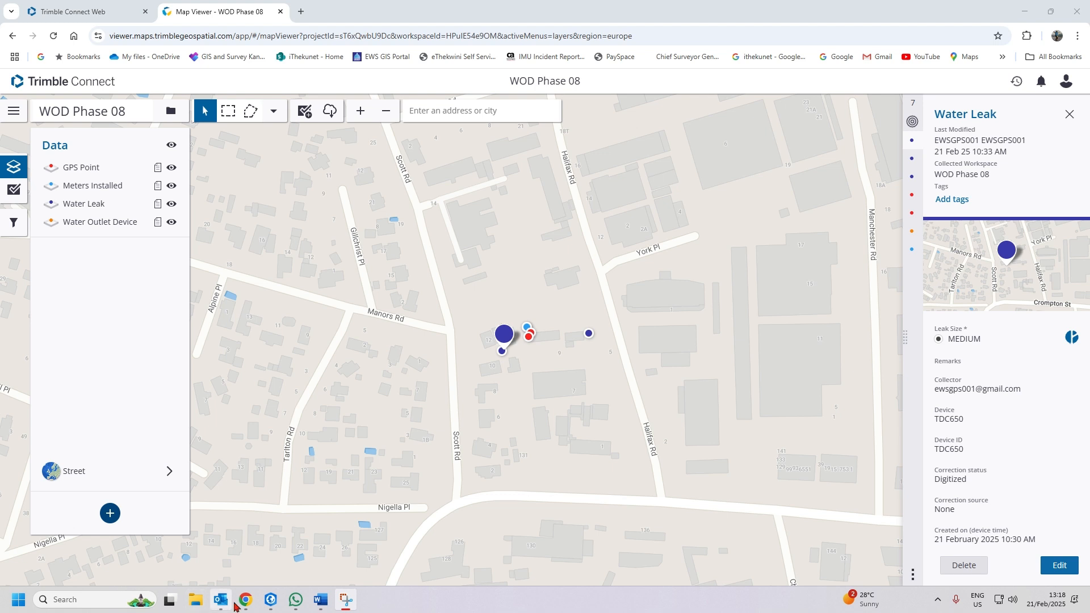
mouse_move(270, 602)
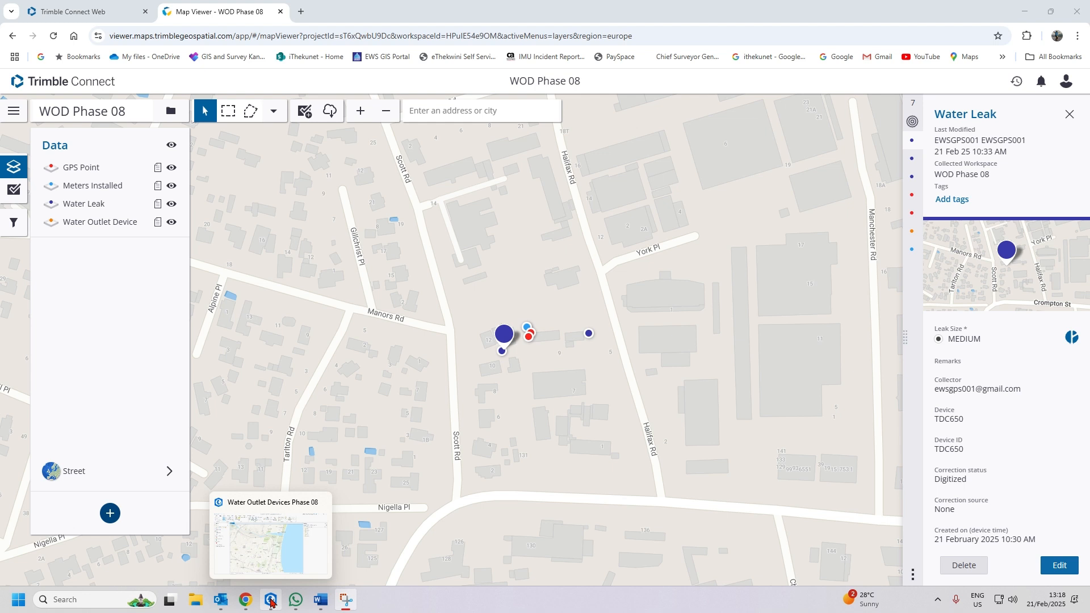
click(272, 600)
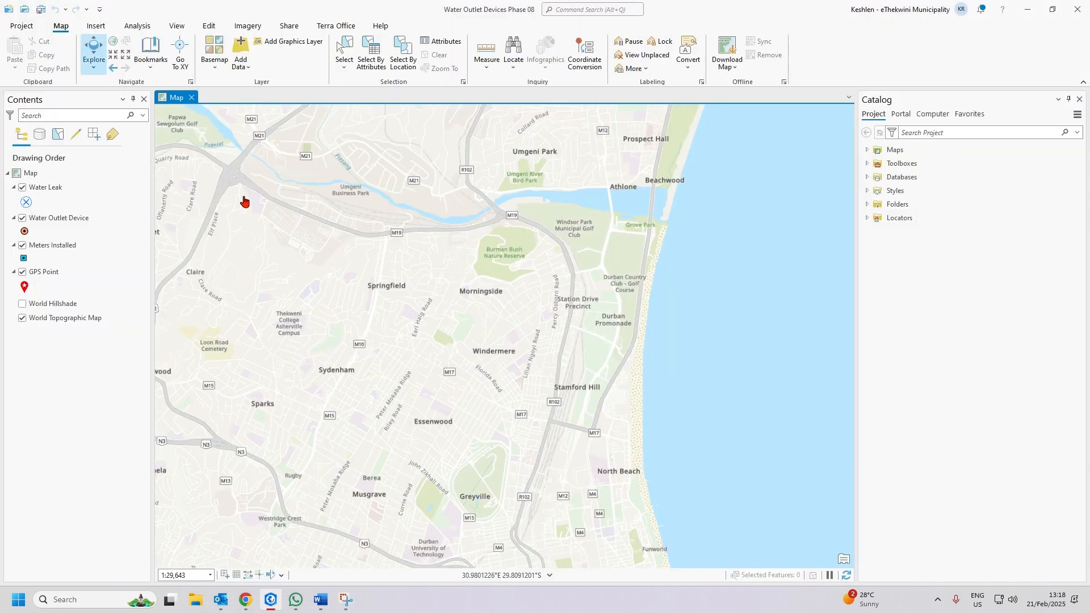
click(338, 26)
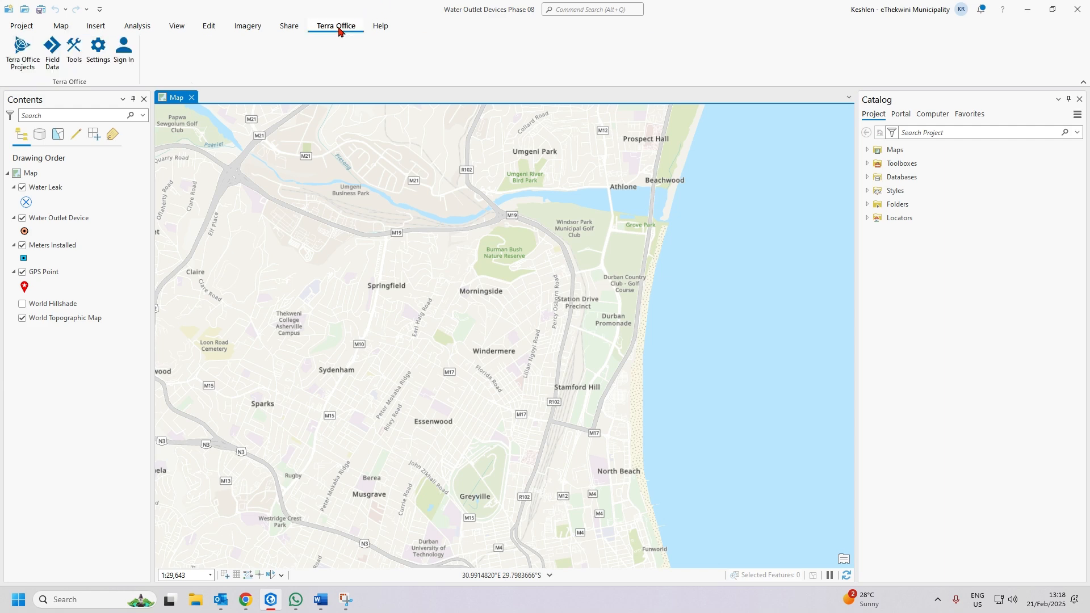
click(127, 69)
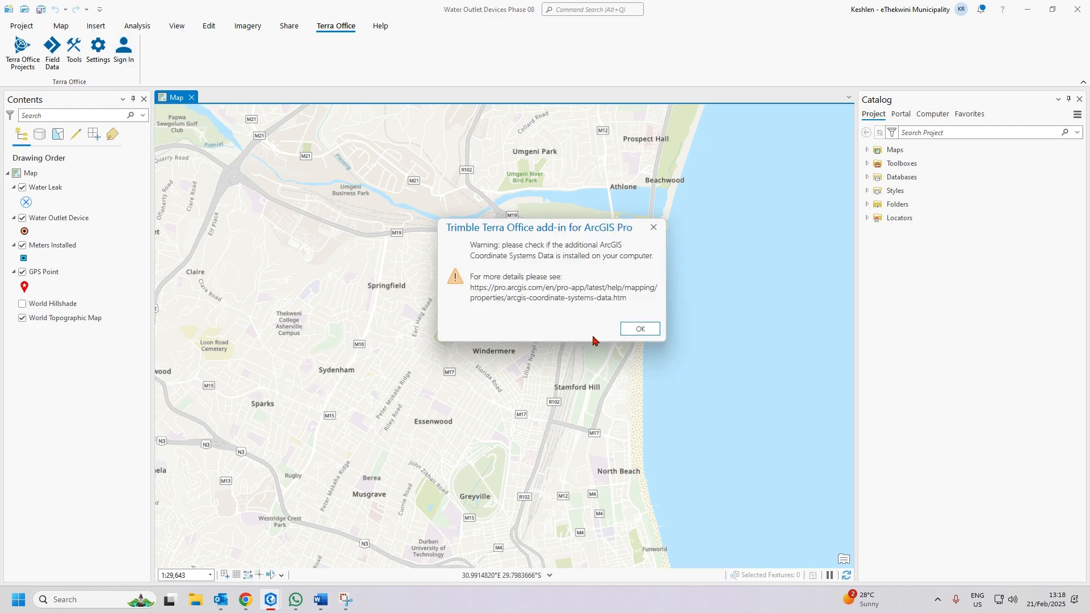
click(639, 329)
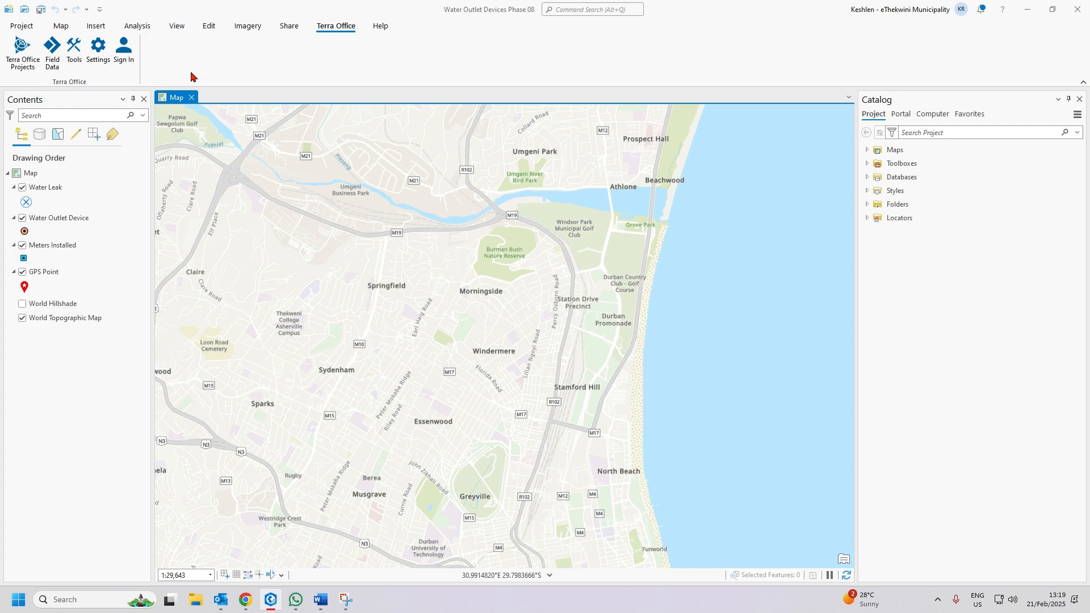
click(123, 50)
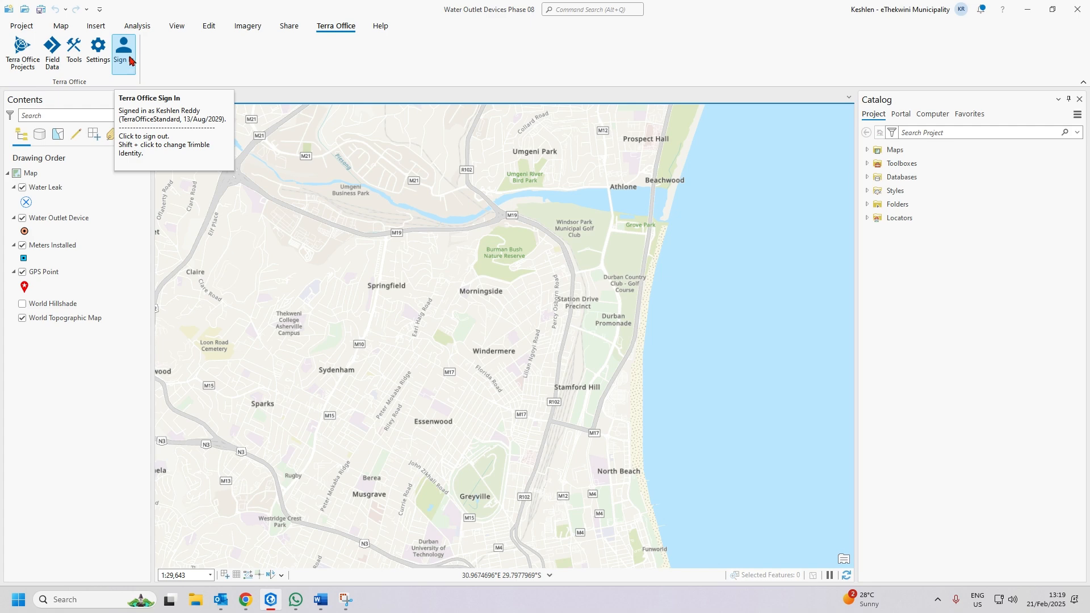
Review the WOD Phase 08 entry in the list of Terra Office projects
scroll(347, 366, down, 3)
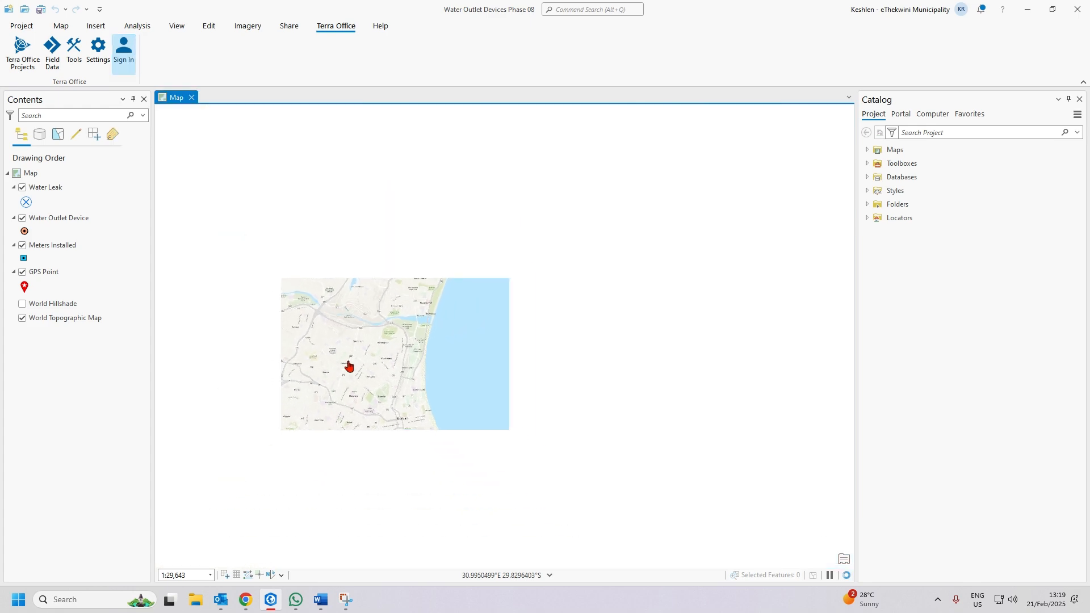
drag(396, 372, 601, 408)
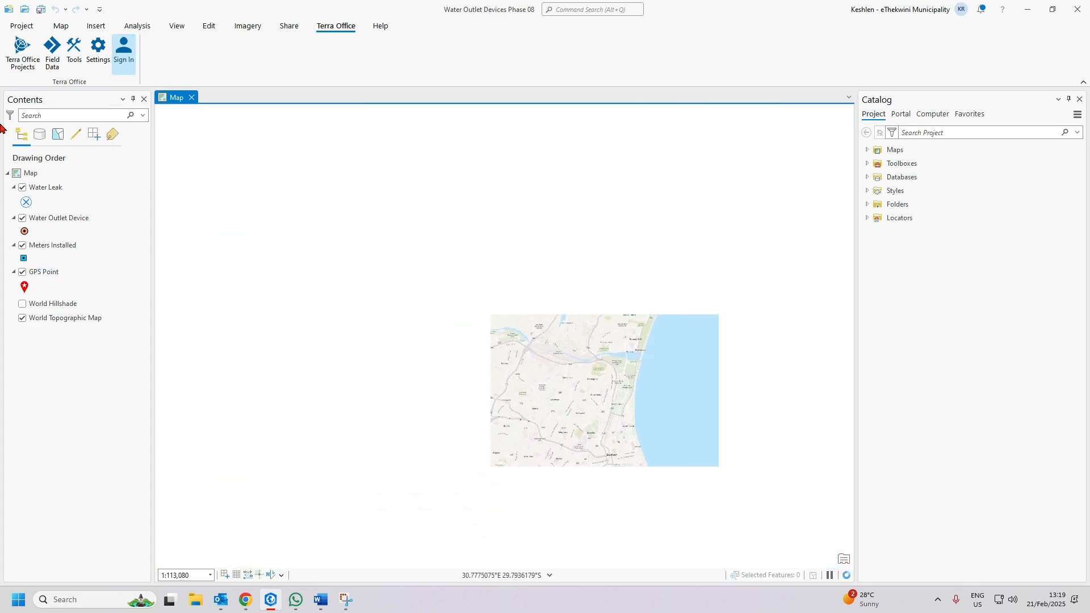
click(23, 72)
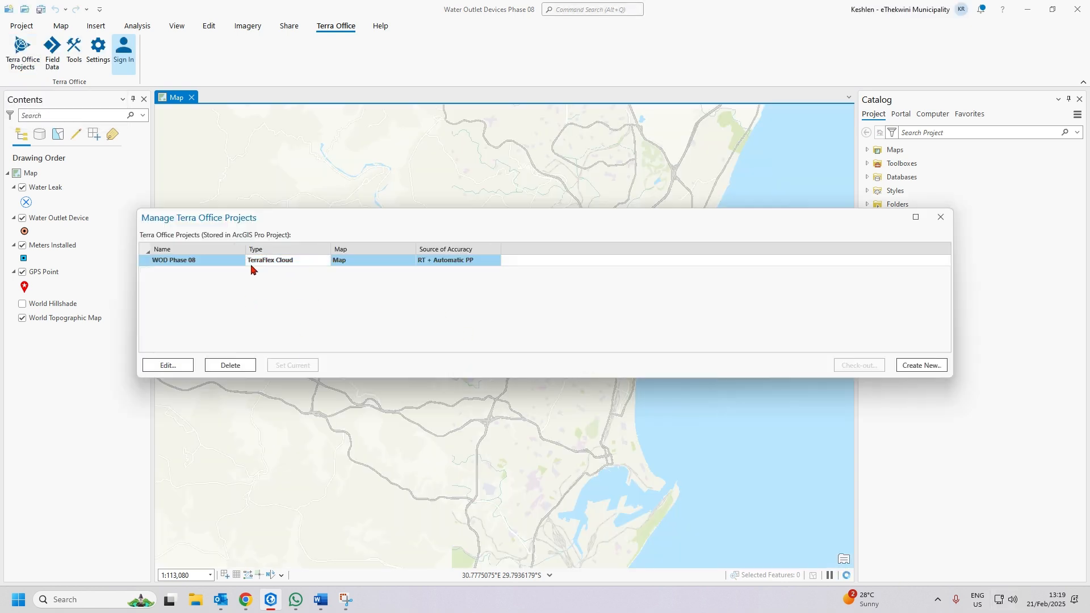
click(236, 264)
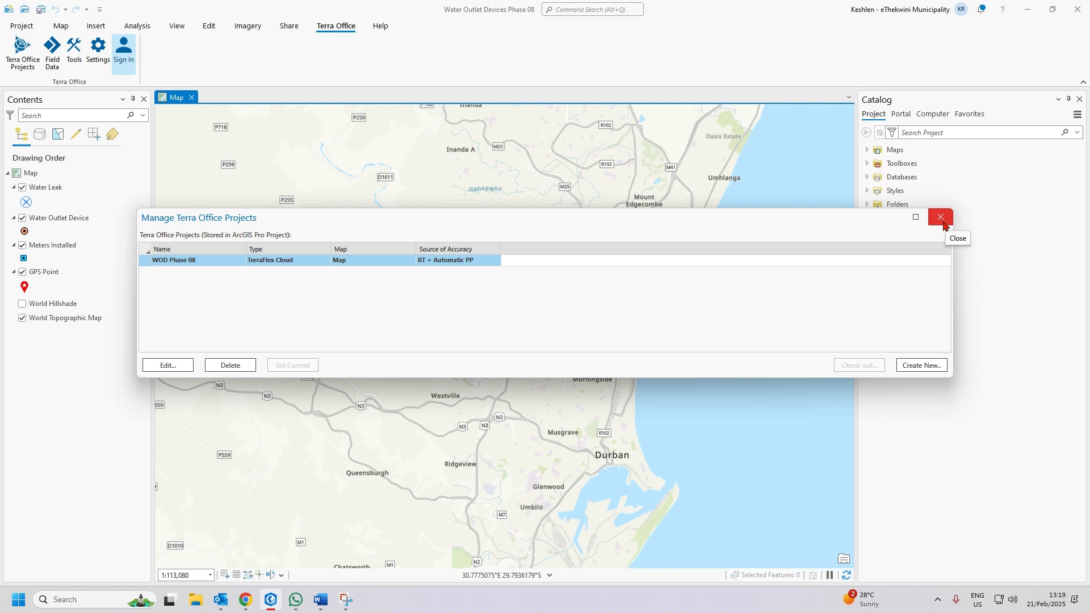
click(942, 223)
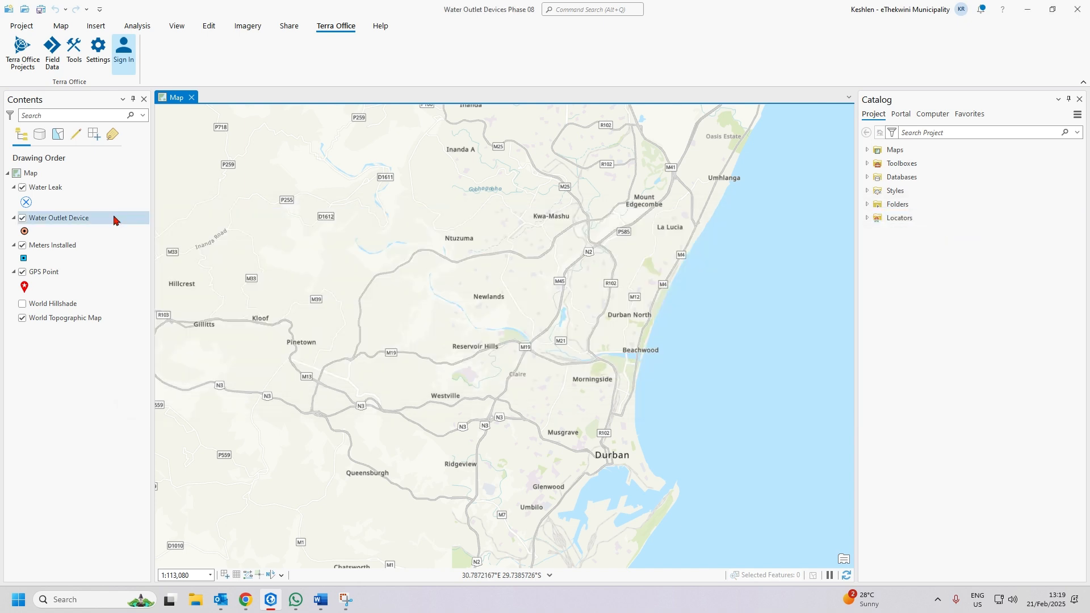
Show the field data download settings for WOD Phase 08 and open the form download filter
click(51, 68)
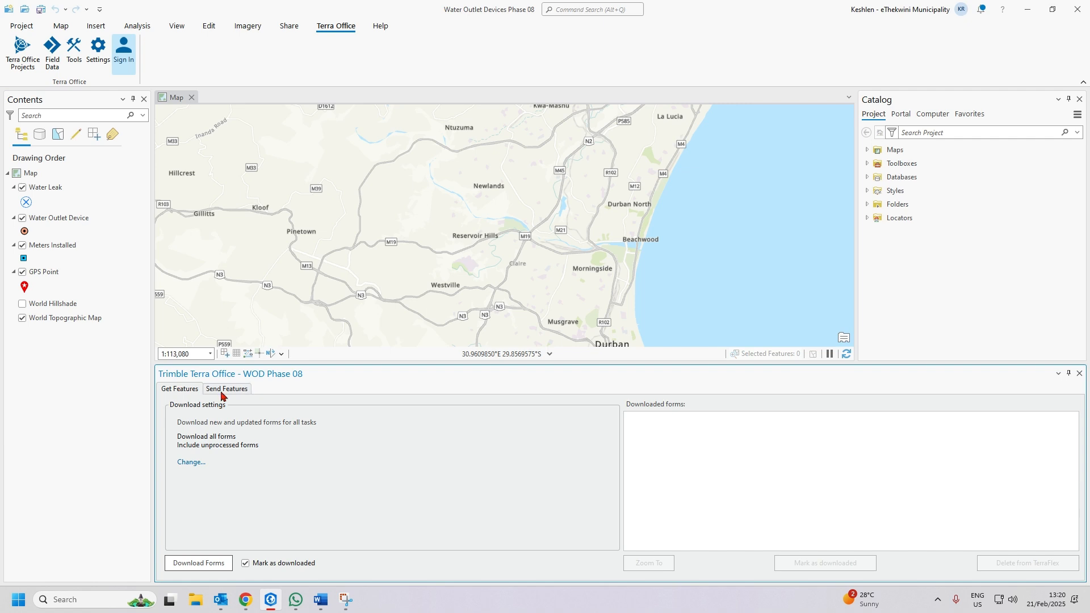
click(193, 463)
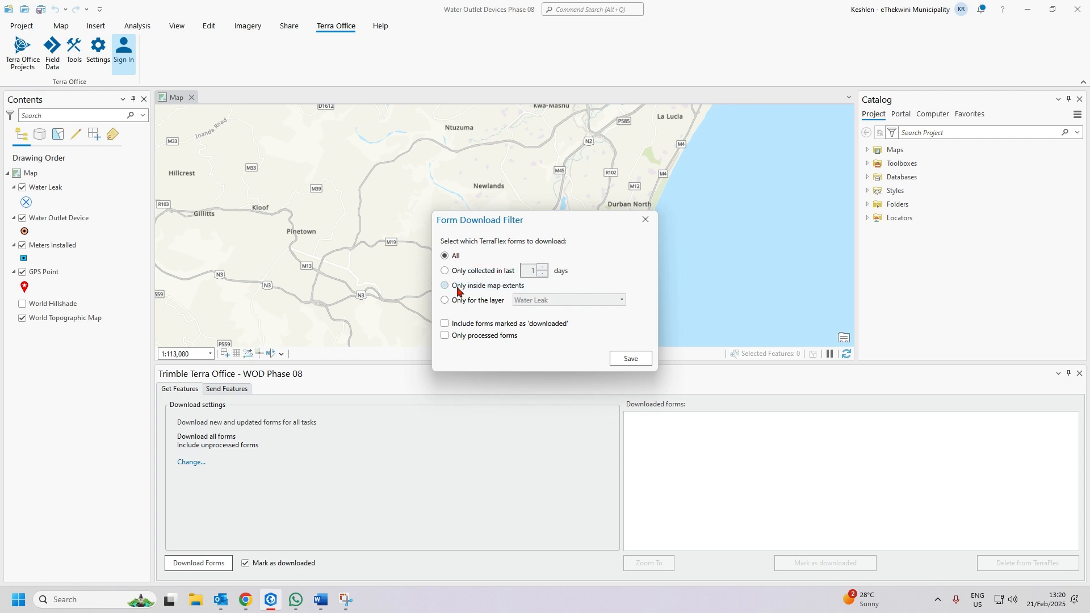
Try restricting the form download to the last 3 days, the map extents or only the Water Leak layer
click(446, 271)
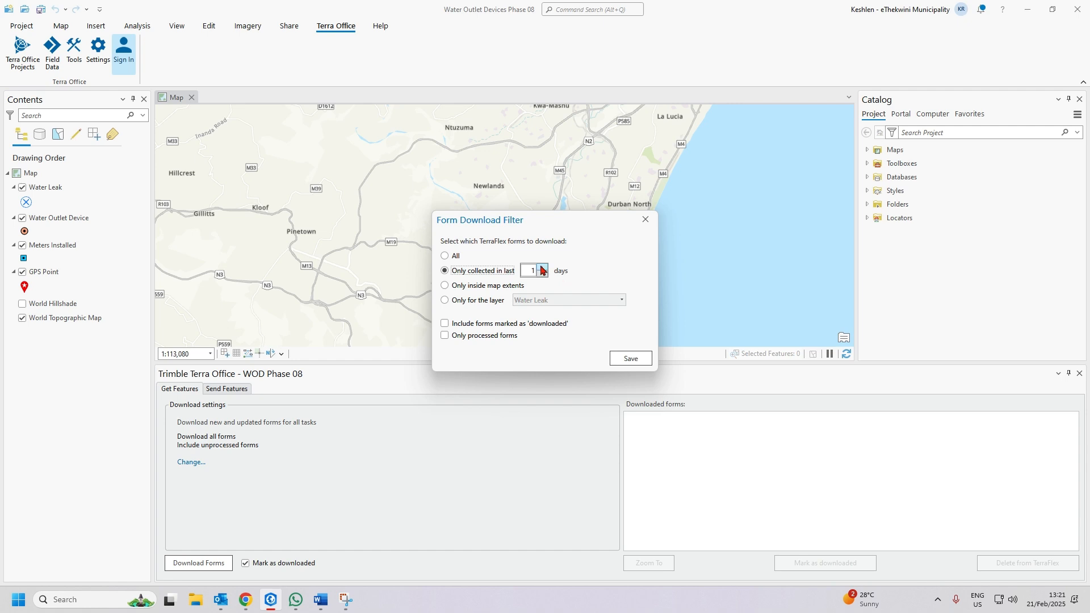
click(543, 267)
click(543, 267)
click(477, 293)
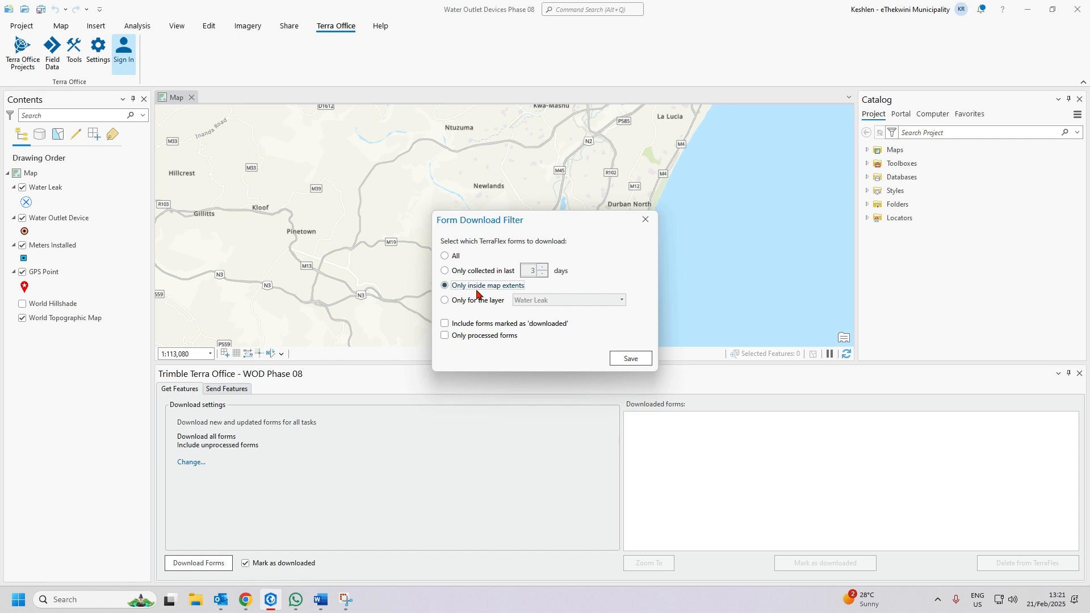
click(479, 300)
click(582, 301)
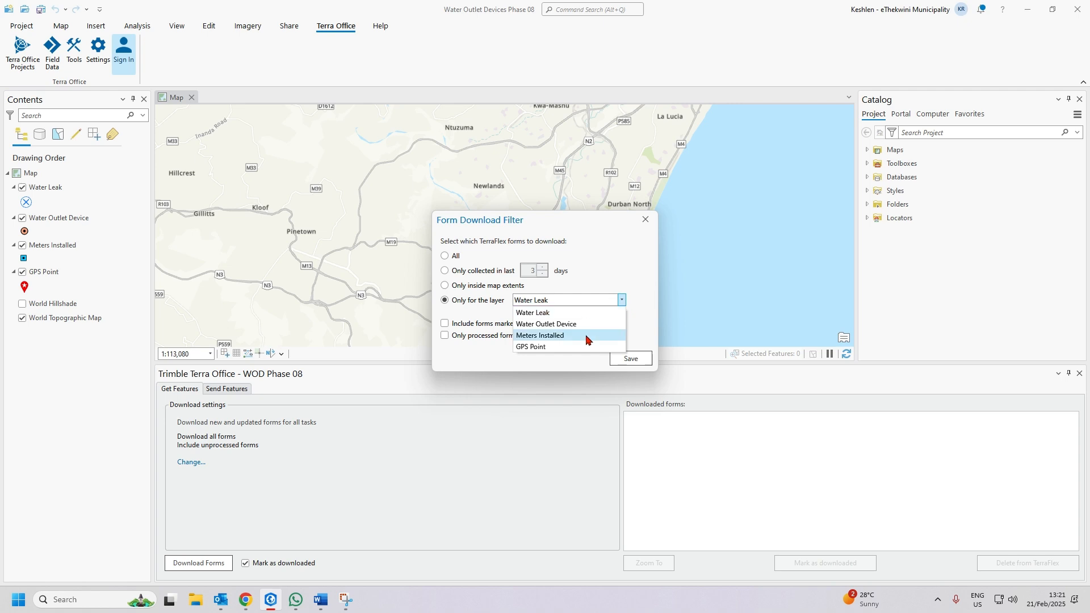
click(608, 257)
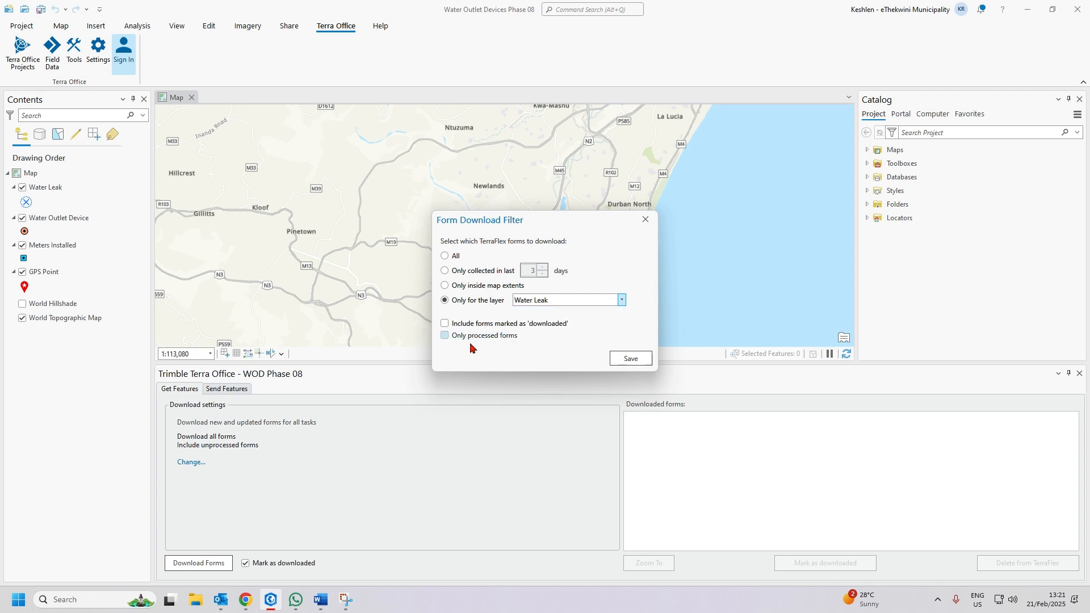
Save the filter for all forms, excluding those already marked as downloaded, and download the forms into the project
click(444, 256)
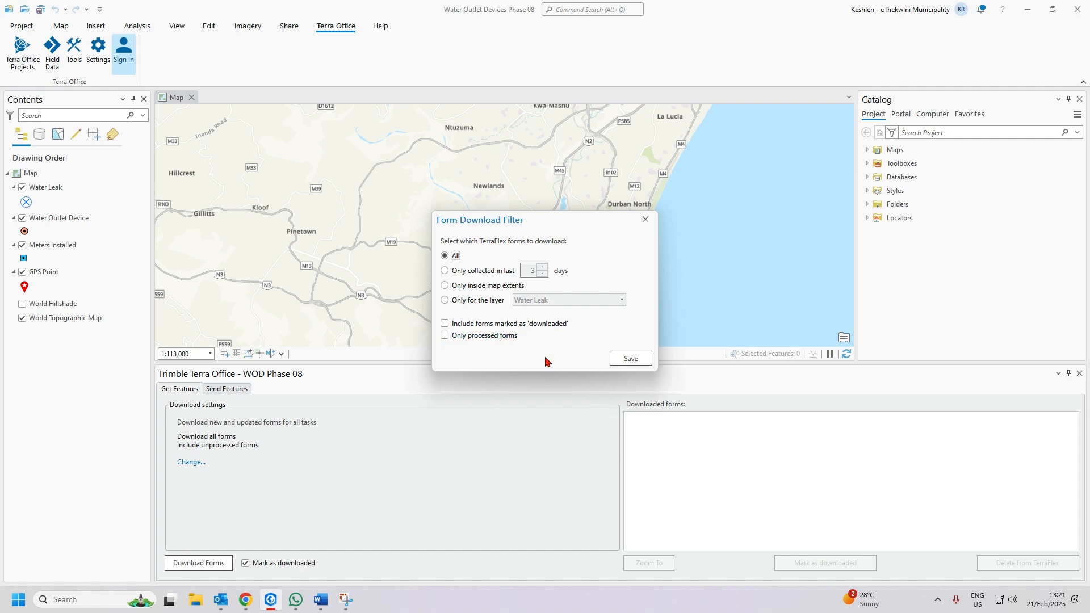
click(445, 324)
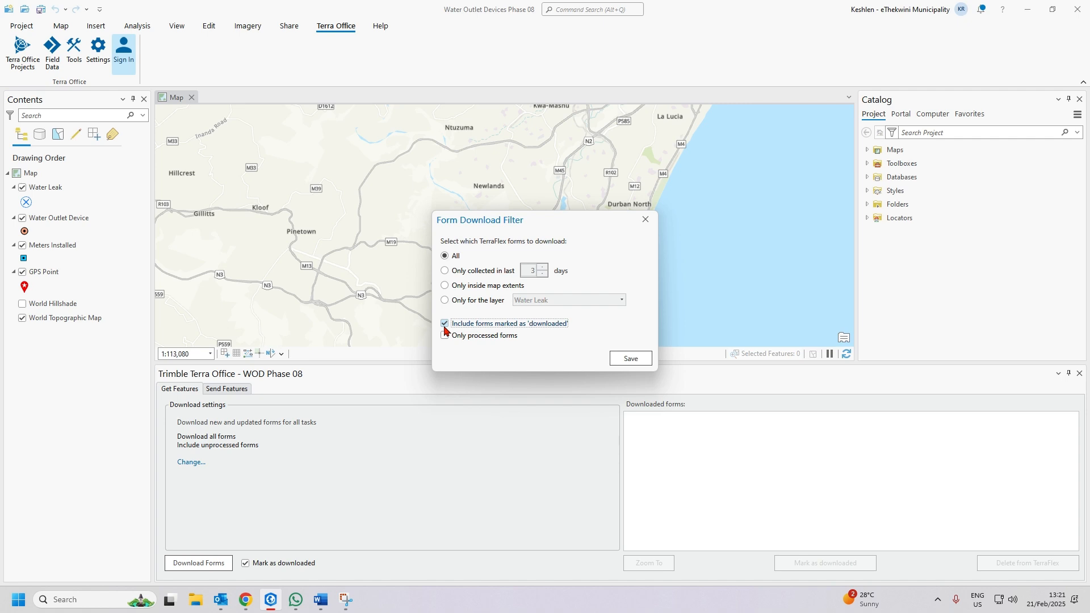
click(445, 326)
click(627, 359)
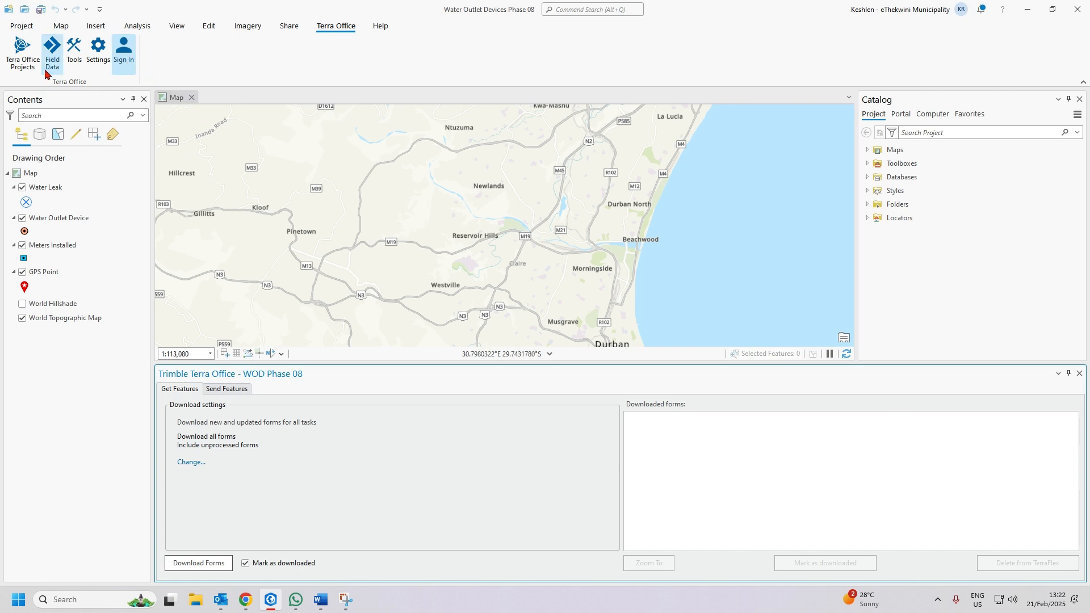
click(192, 566)
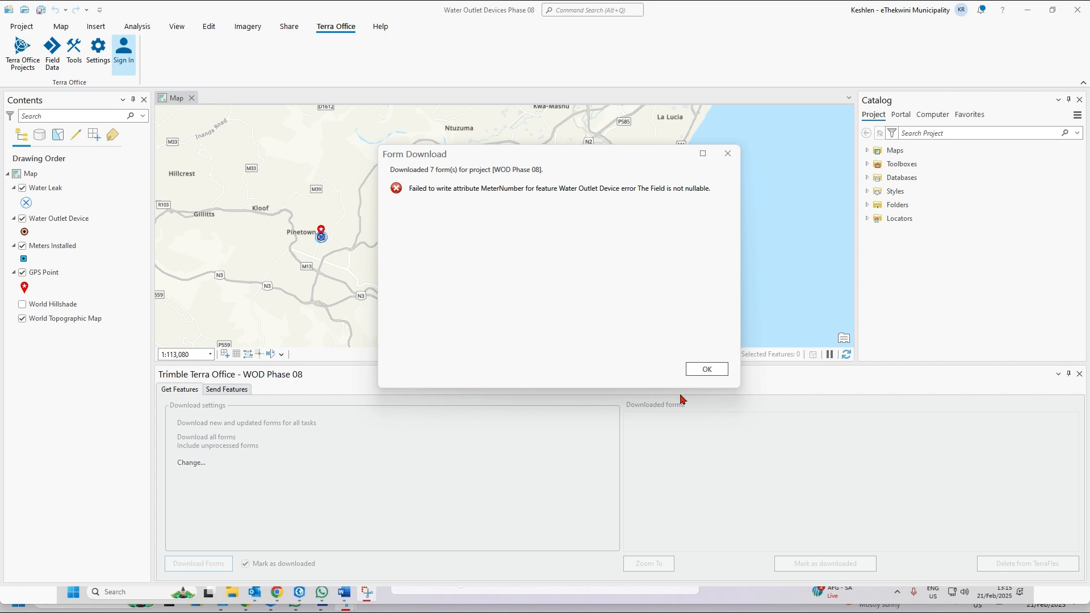
click(696, 373)
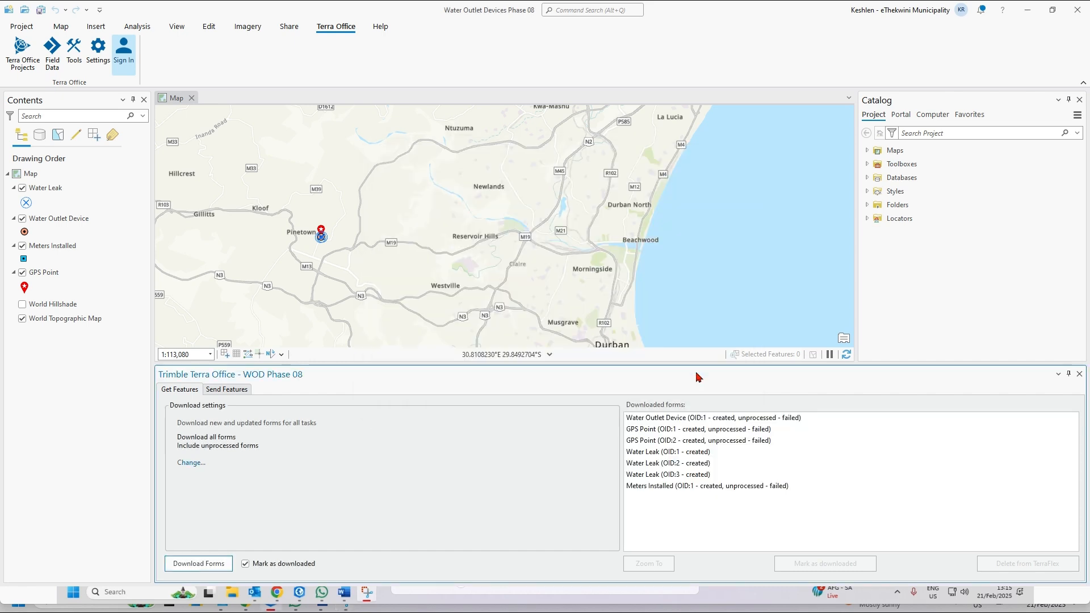
Highlight the Water Outlet Device, both GPS Point and the first two Water Leak forms on the map, and close the download pane
click(689, 418)
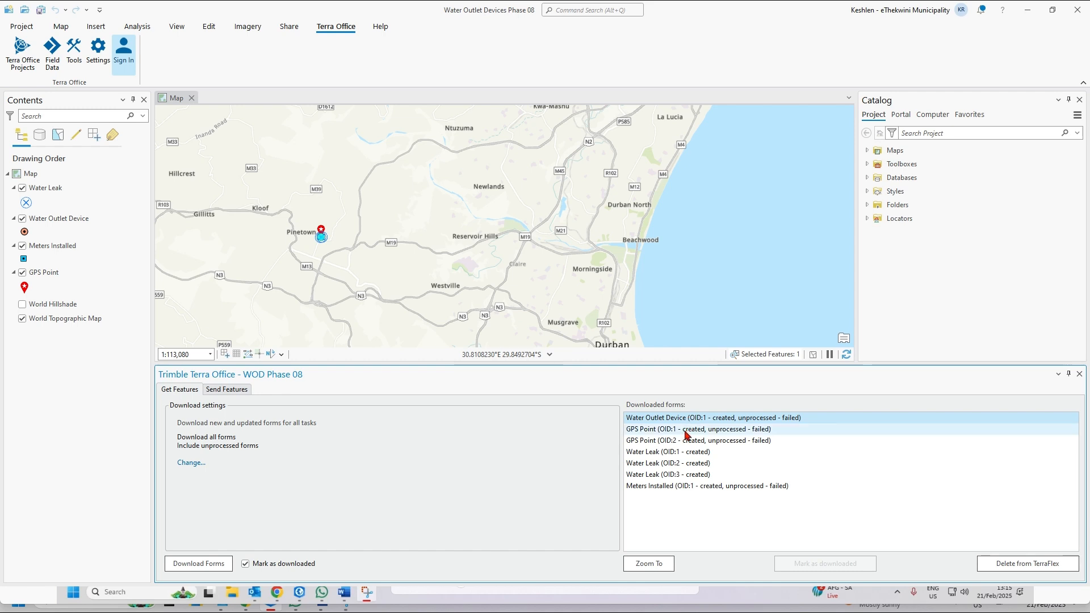
ctrl+click(685, 429)
ctrl+click(687, 440)
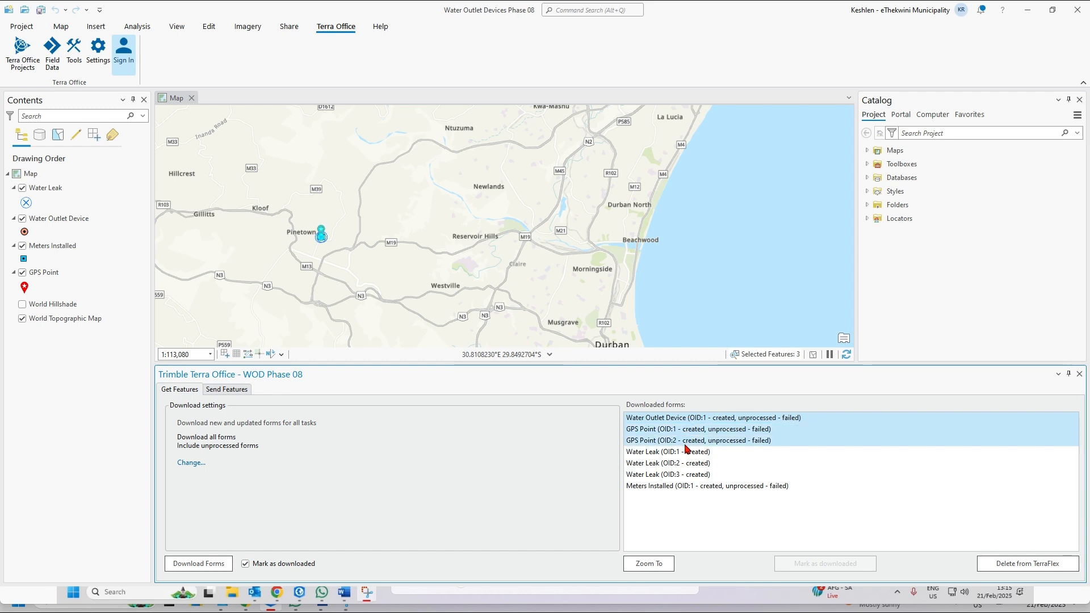
ctrl+click(683, 462)
ctrl+click(684, 453)
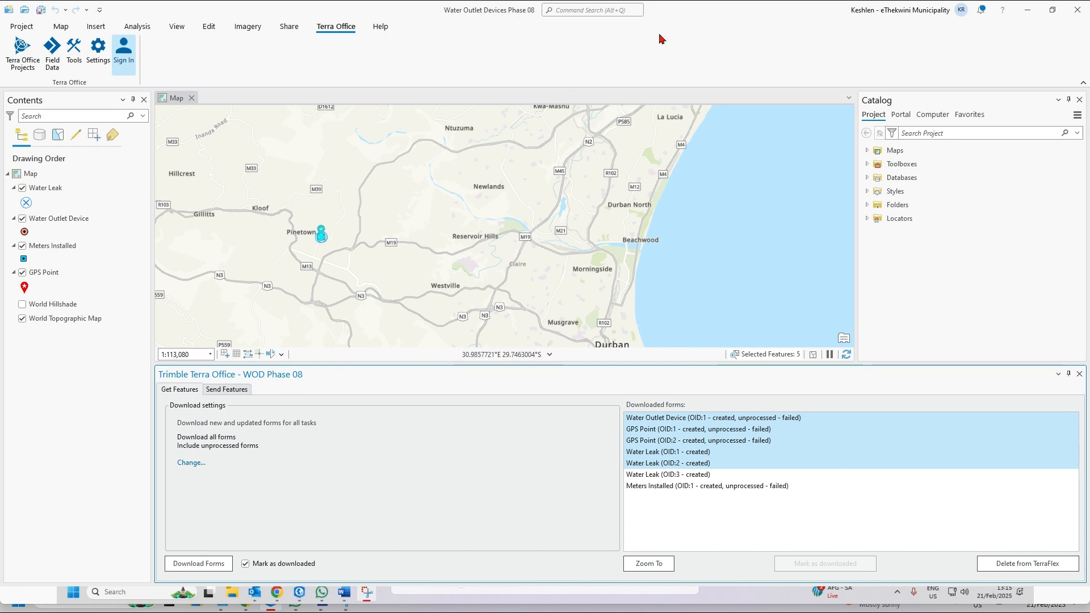
click(1080, 374)
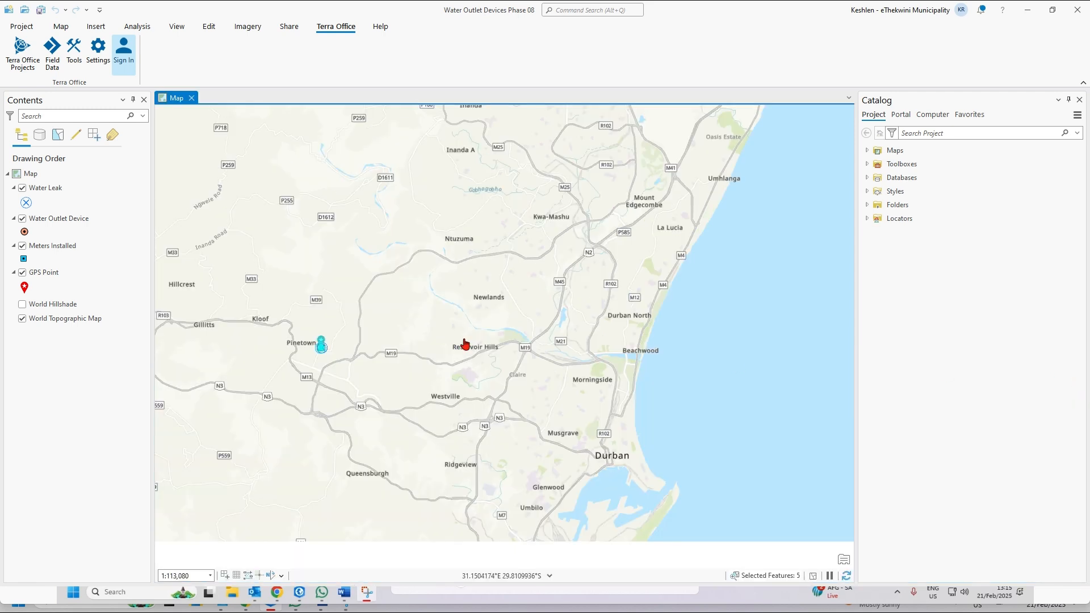
Open the attribute table of the Water Leak layer
click(42, 188)
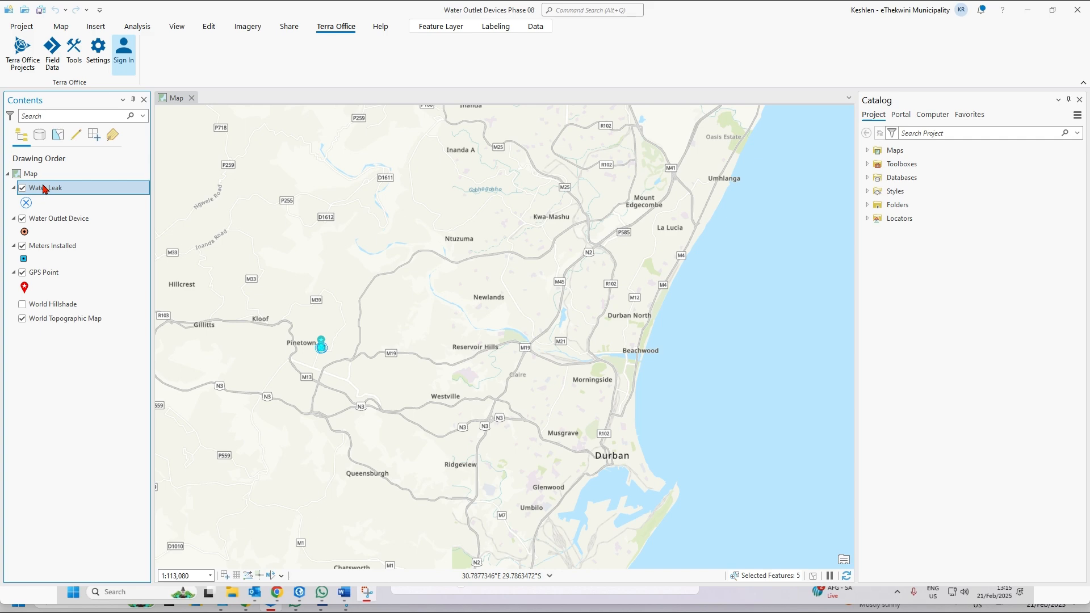
right_click(43, 189)
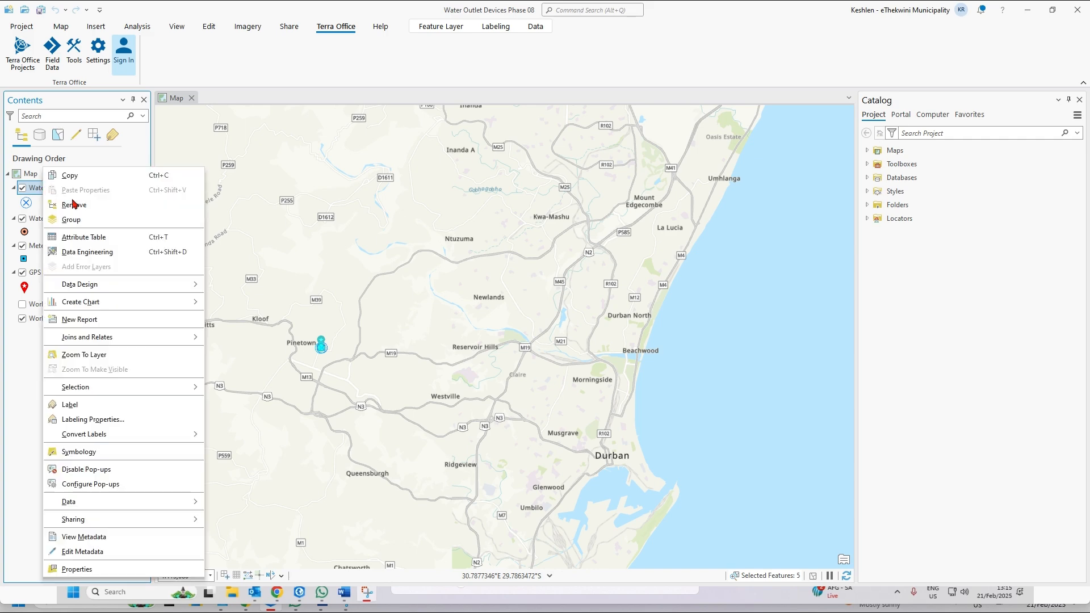
click(97, 240)
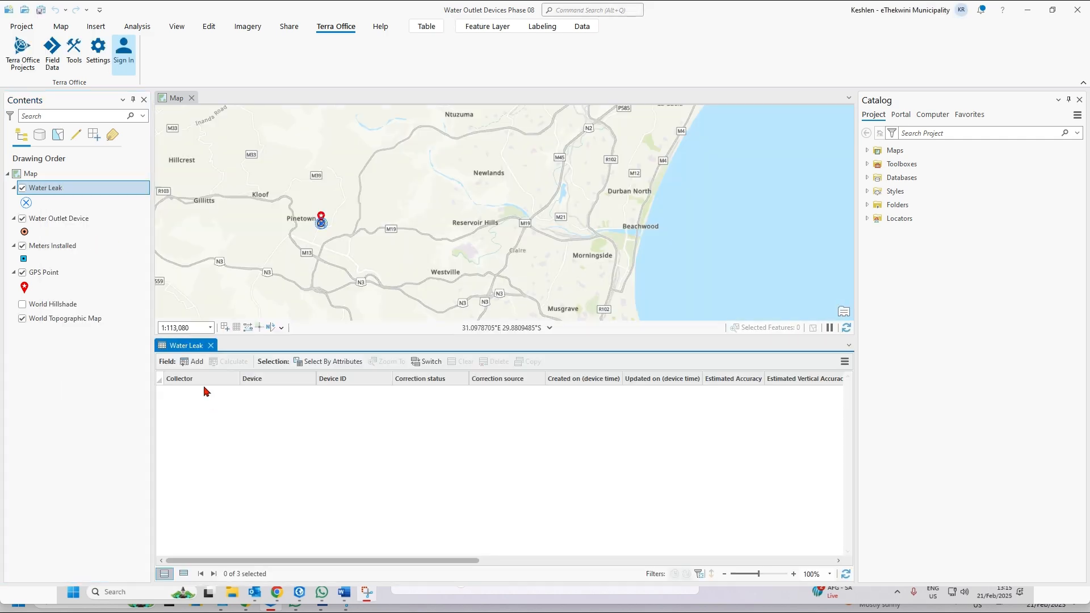
Select all three records in the Water Leak table and zoom the map to them
click(160, 393)
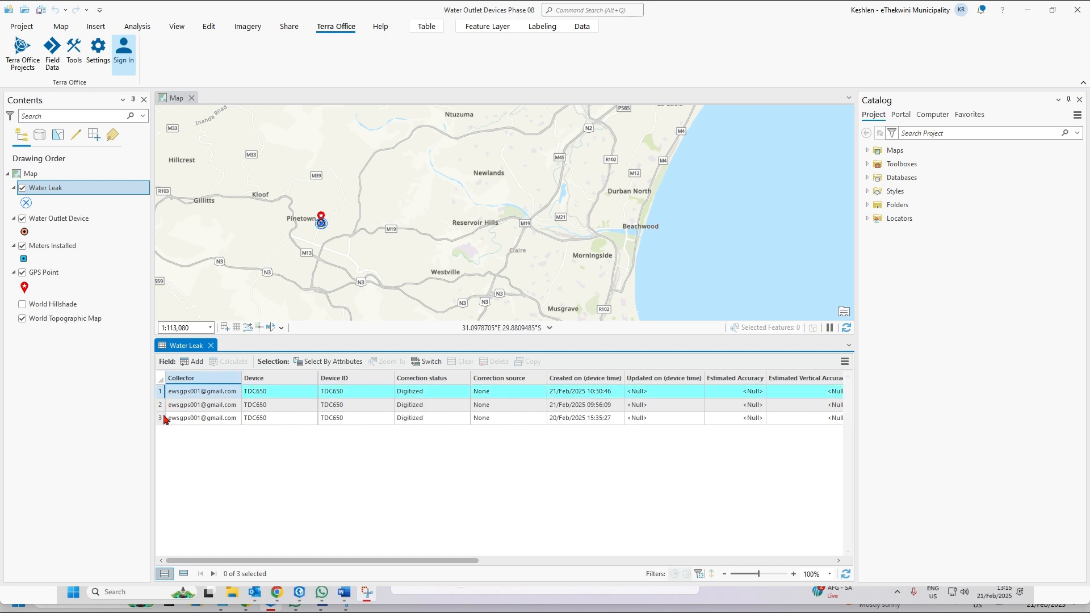
shift+click(162, 419)
right_click(162, 420)
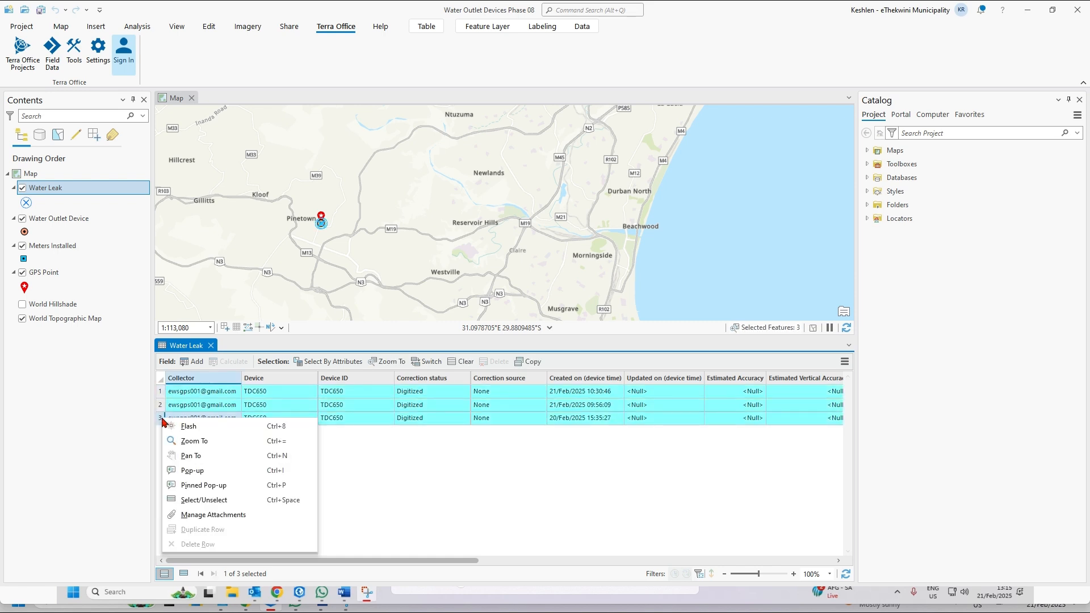
click(189, 442)
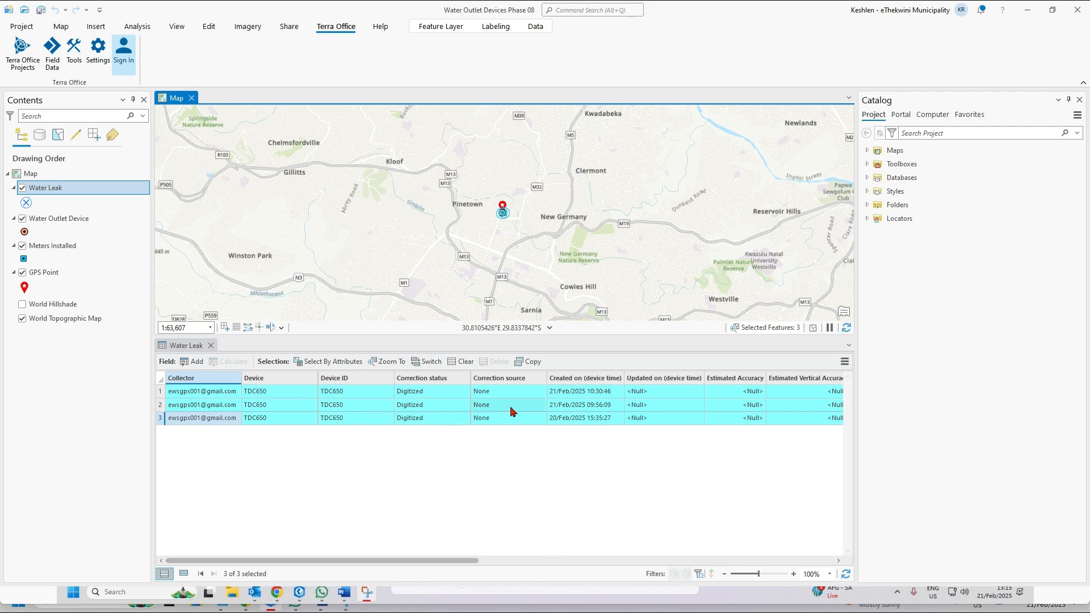
click(325, 562)
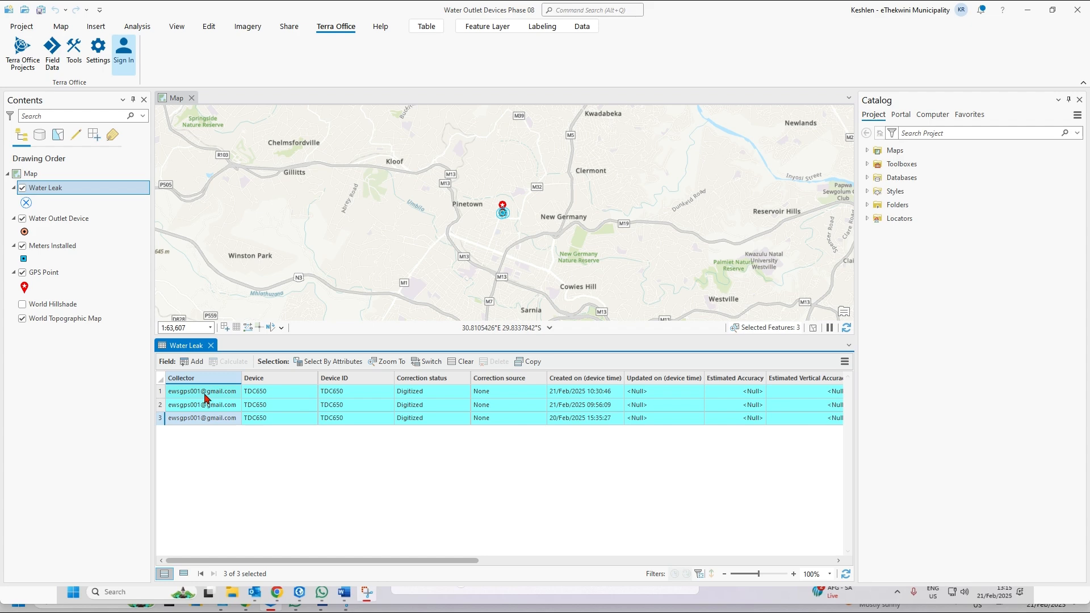
Review the Water Leak table's fields across to the Leak Size column
drag(299, 561, 366, 558)
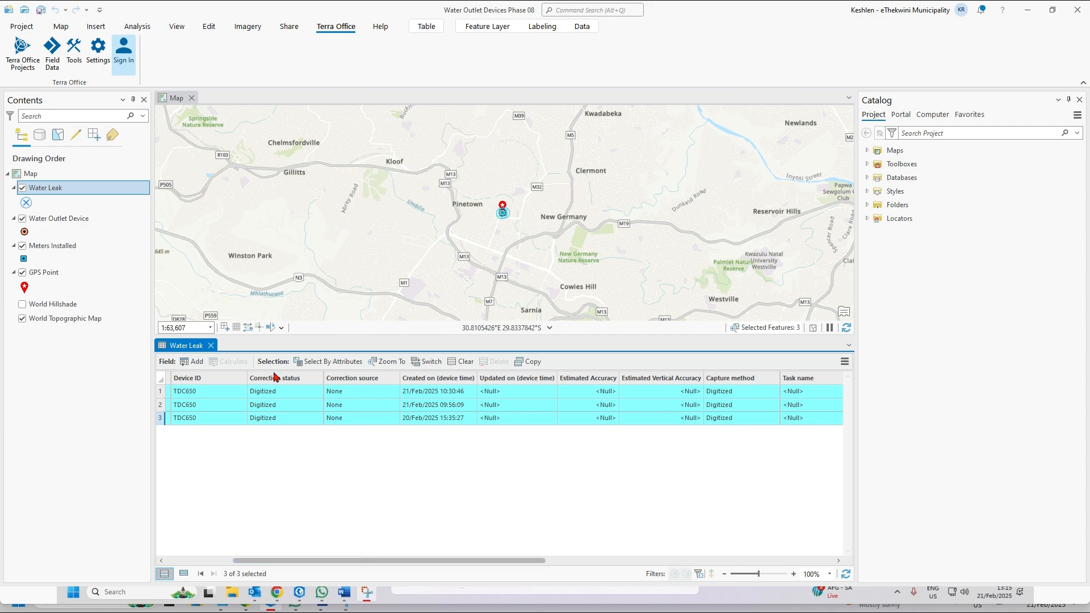
drag(486, 561, 561, 562)
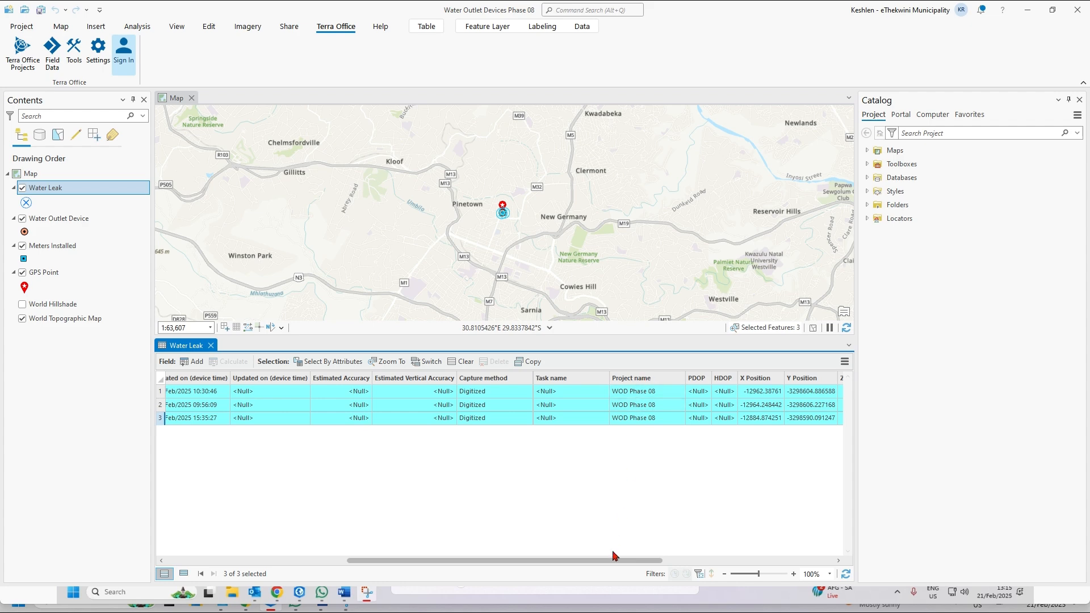
drag(563, 564, 628, 561)
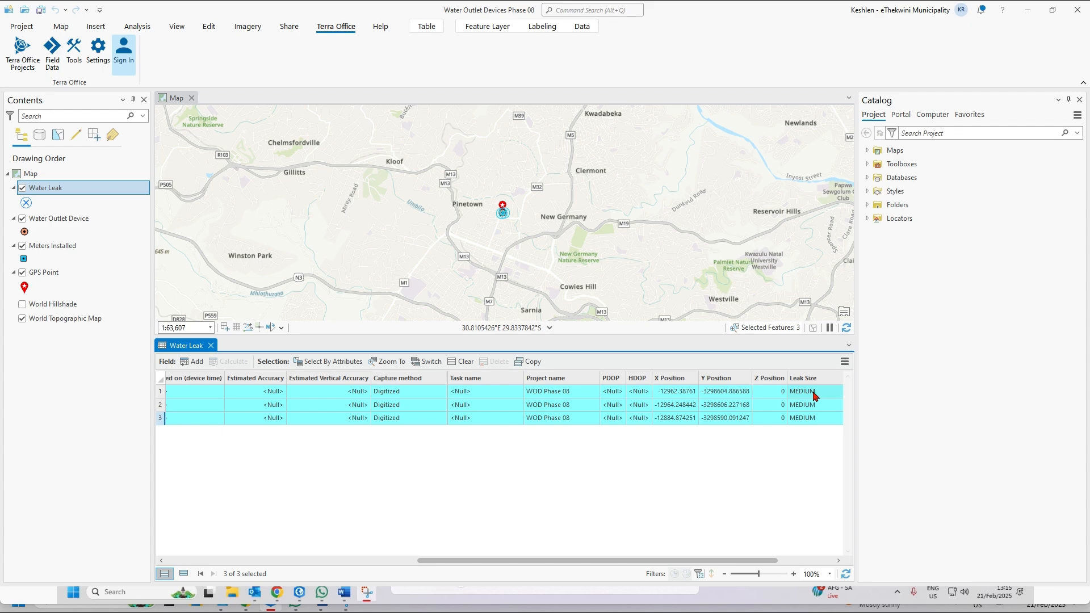
Select only the first record in the Water Leak table and zoom the map in close to its point
click(162, 391)
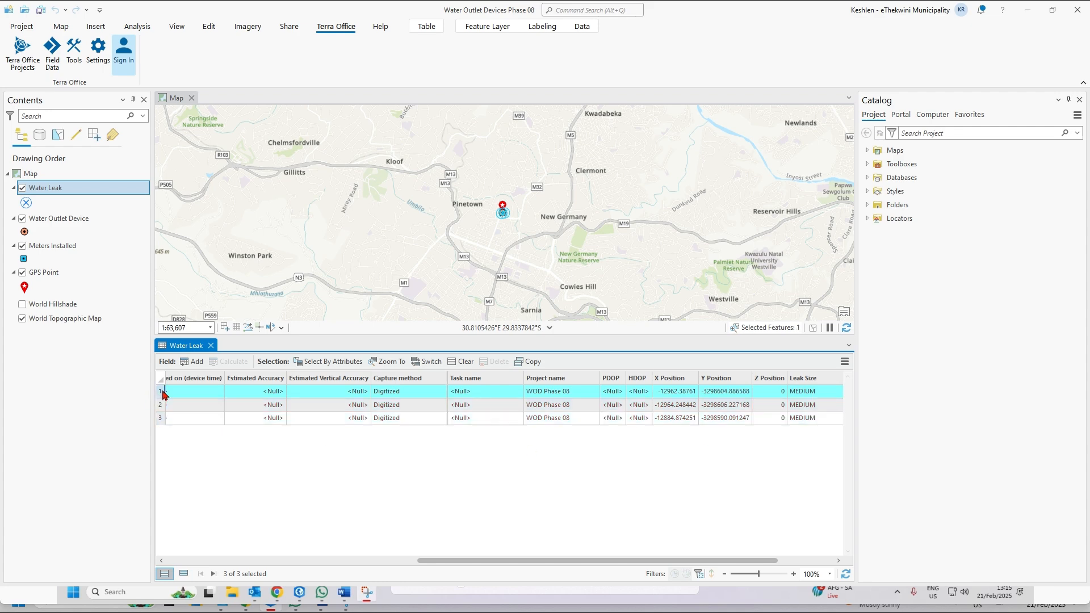
scroll(510, 219, up, 1)
scroll(509, 218, up, 5)
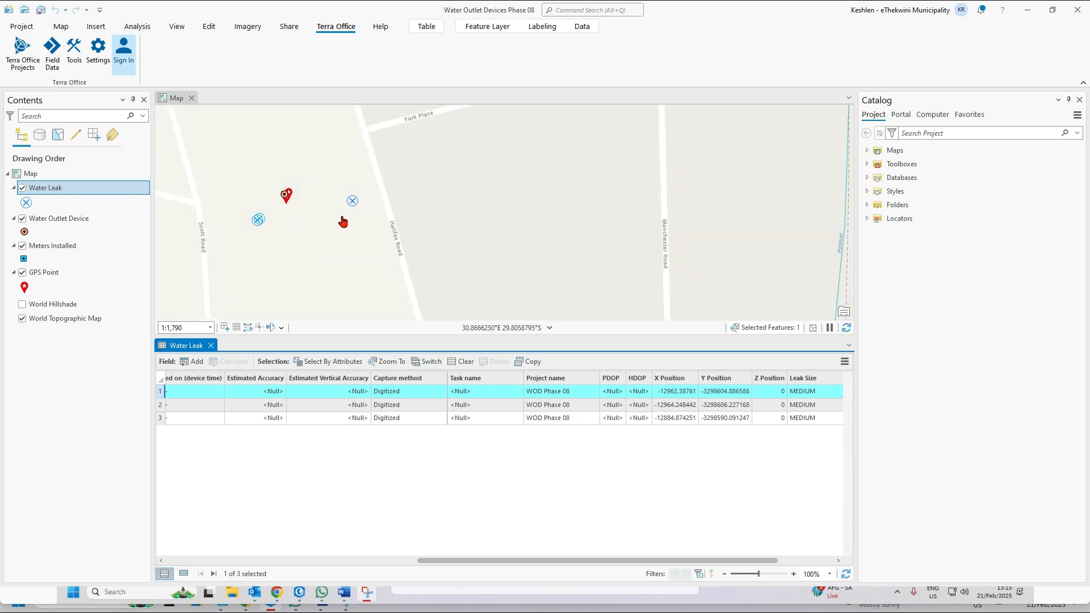
scroll(258, 223, up, 2)
scroll(271, 229, up, 4)
Open the pop-up of the unselected Water Leak point beside the selected one and view its attached photo at full size
click(294, 243)
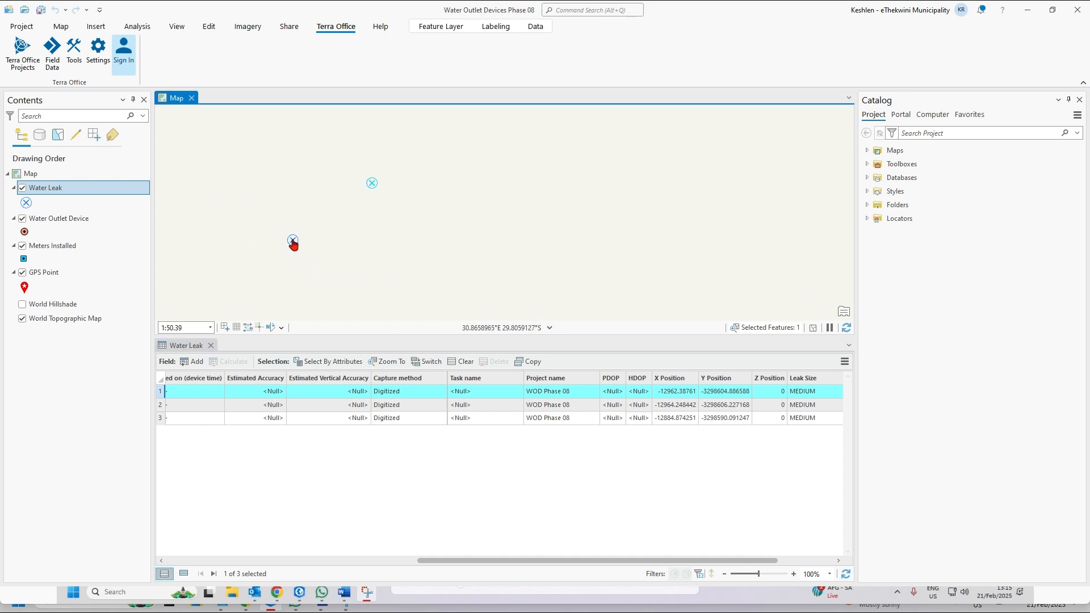
click(293, 244)
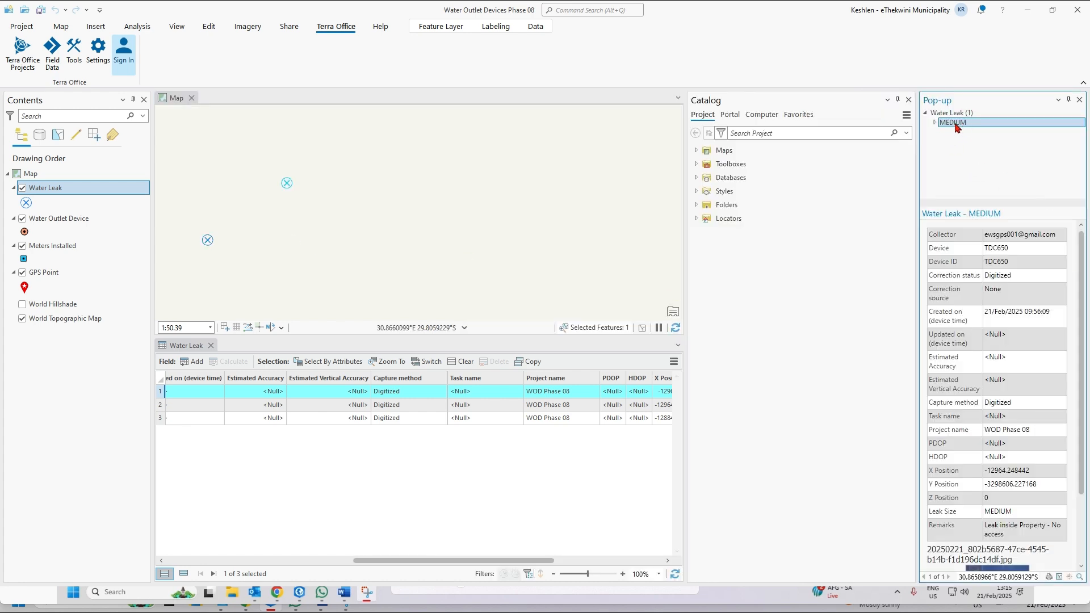
scroll(1010, 349, down, 3)
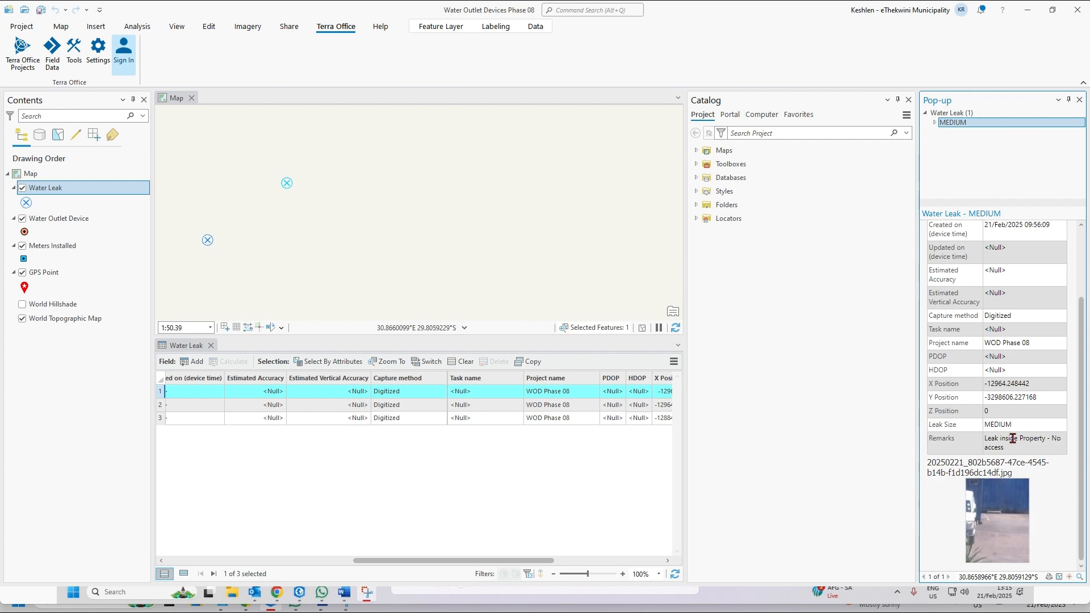
click(1003, 518)
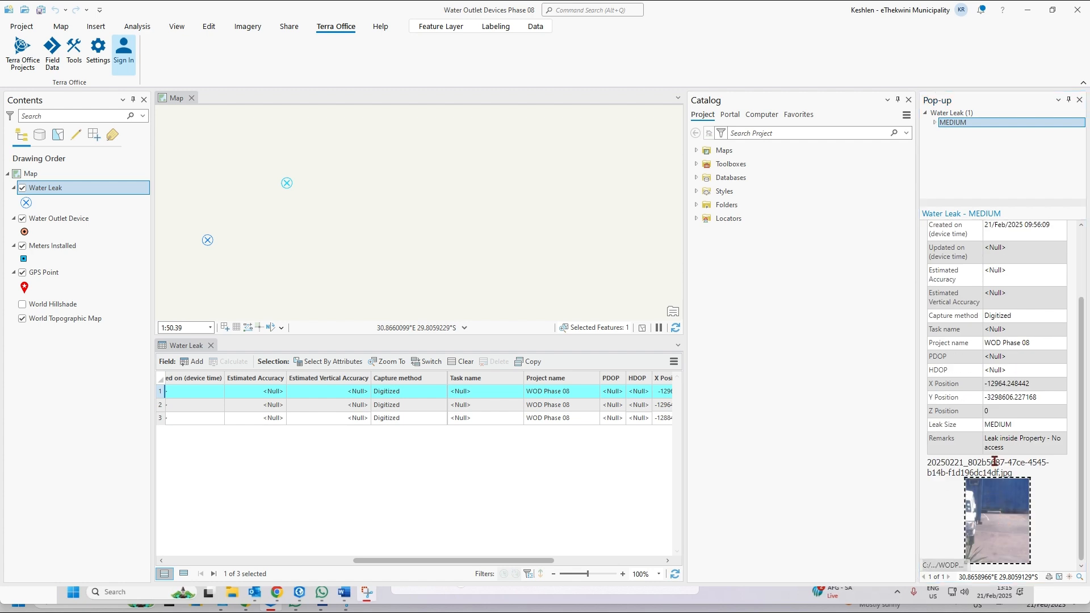
click(991, 507)
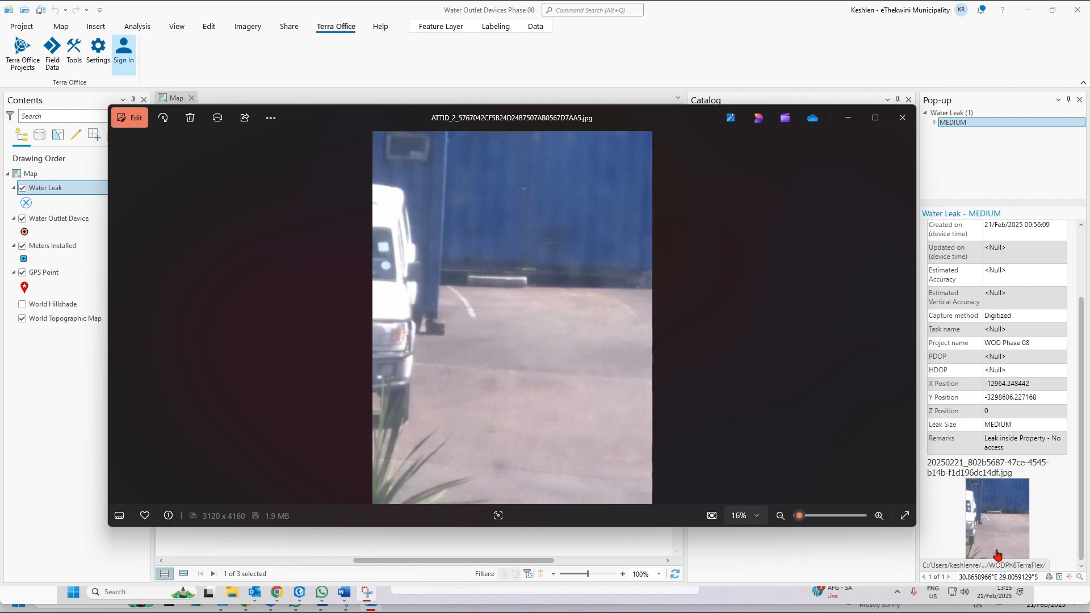
Widen the Water Leak pop-up to read its attributes and photo, and close it
right_click(997, 554)
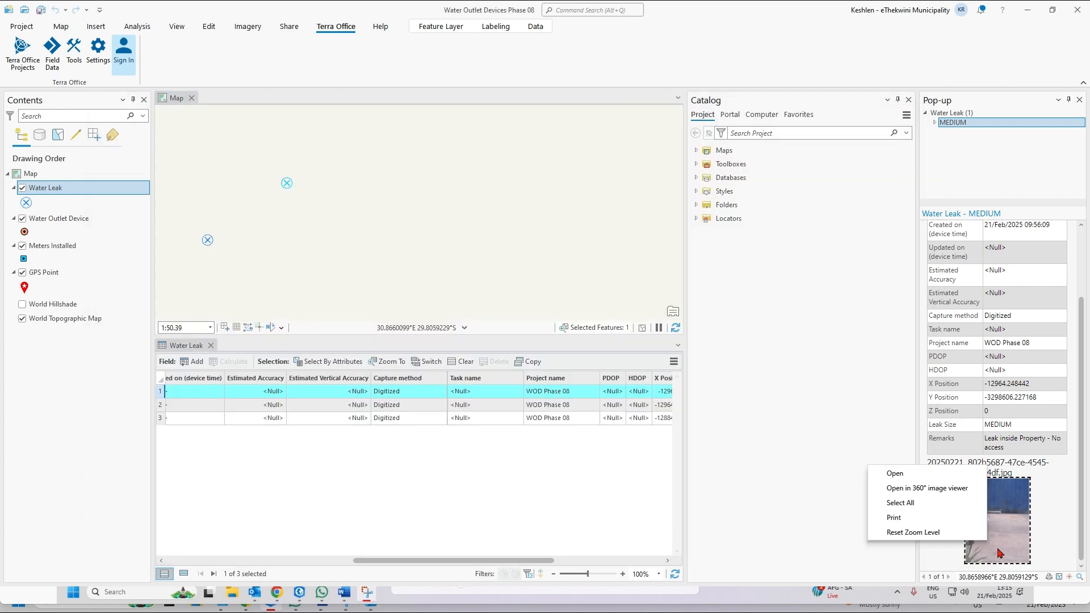
click(905, 369)
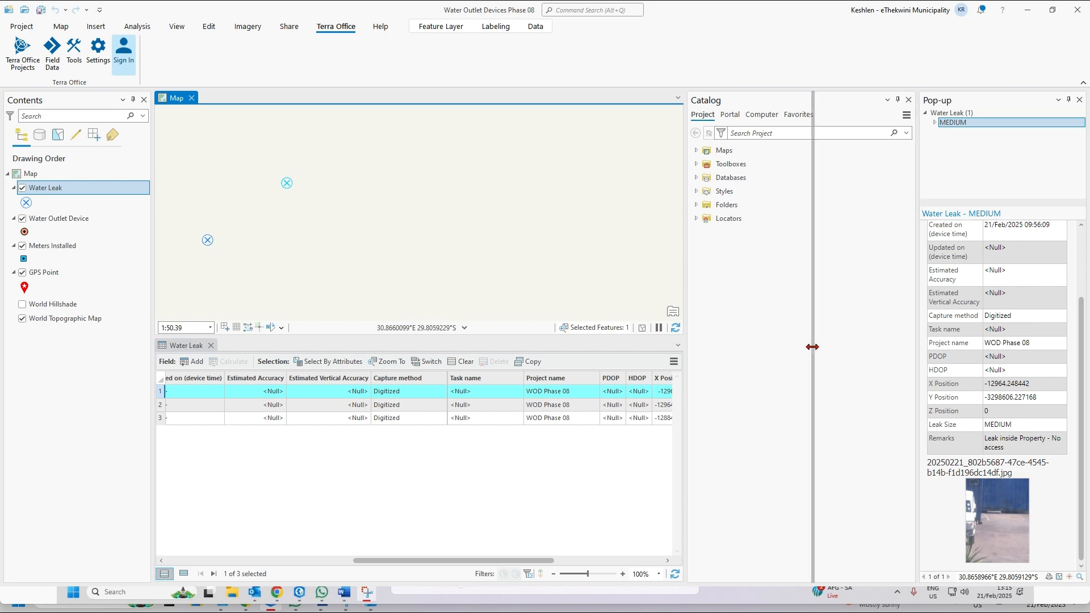
drag(756, 355, 754, 356)
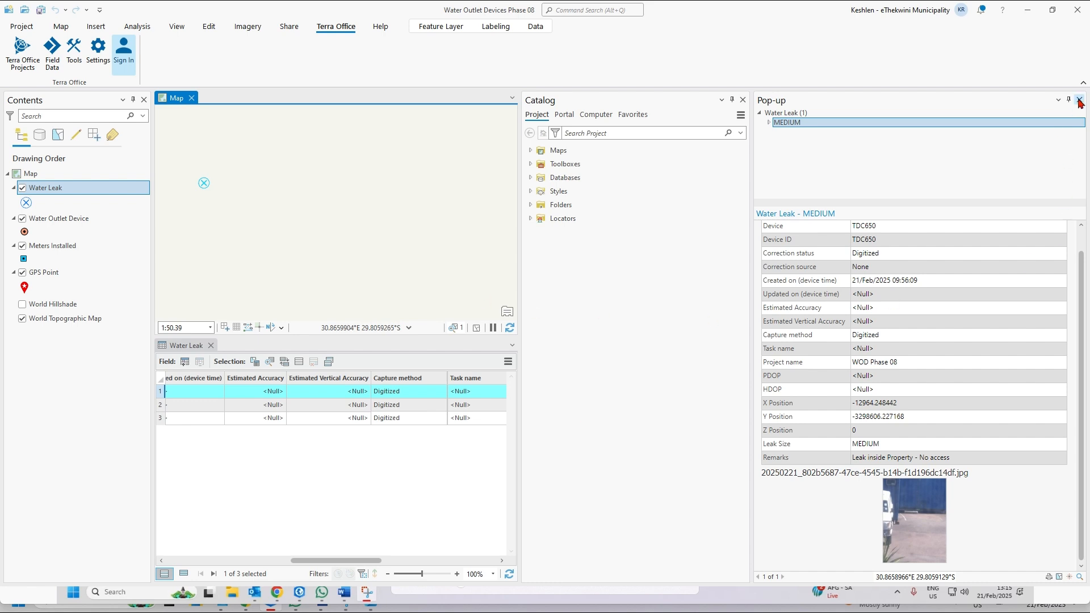
click(1080, 100)
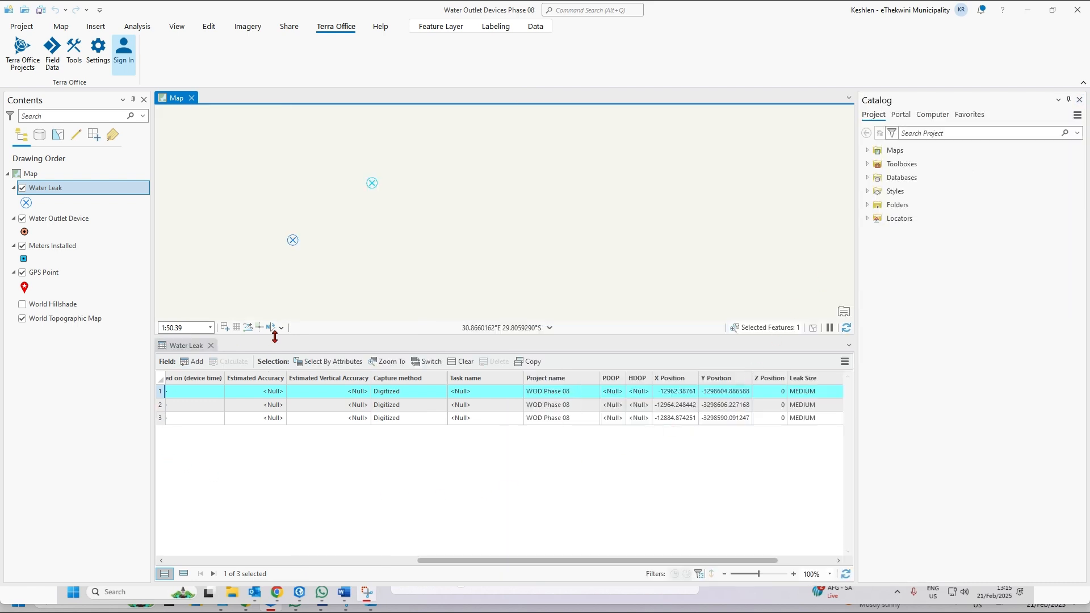
Close the Water Leak table, open the attribute table of the Water Outlet Device layer and select its record
click(211, 345)
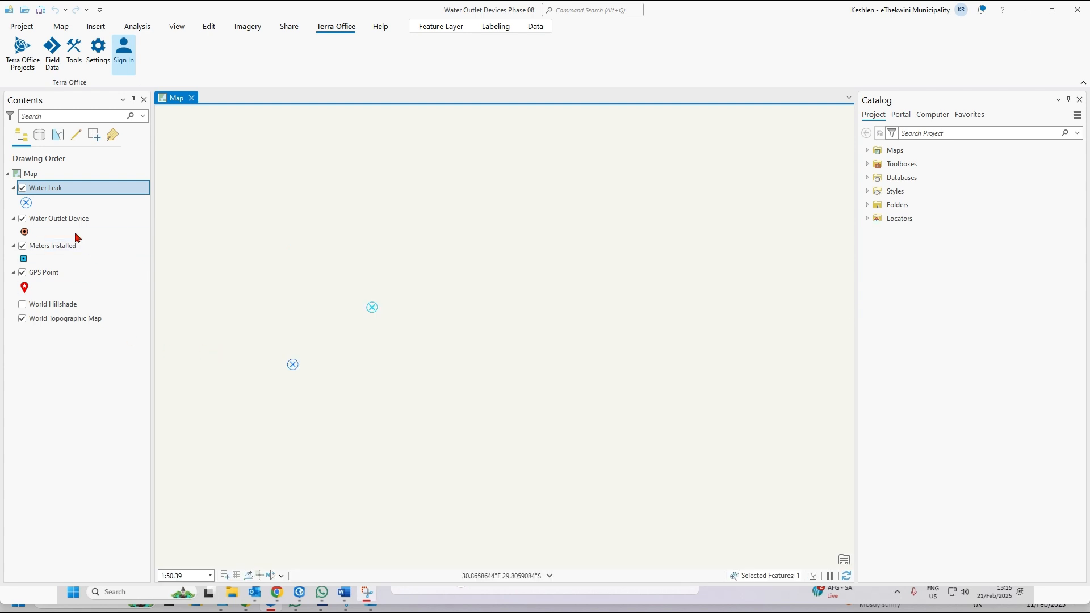
right_click(64, 220)
click(101, 185)
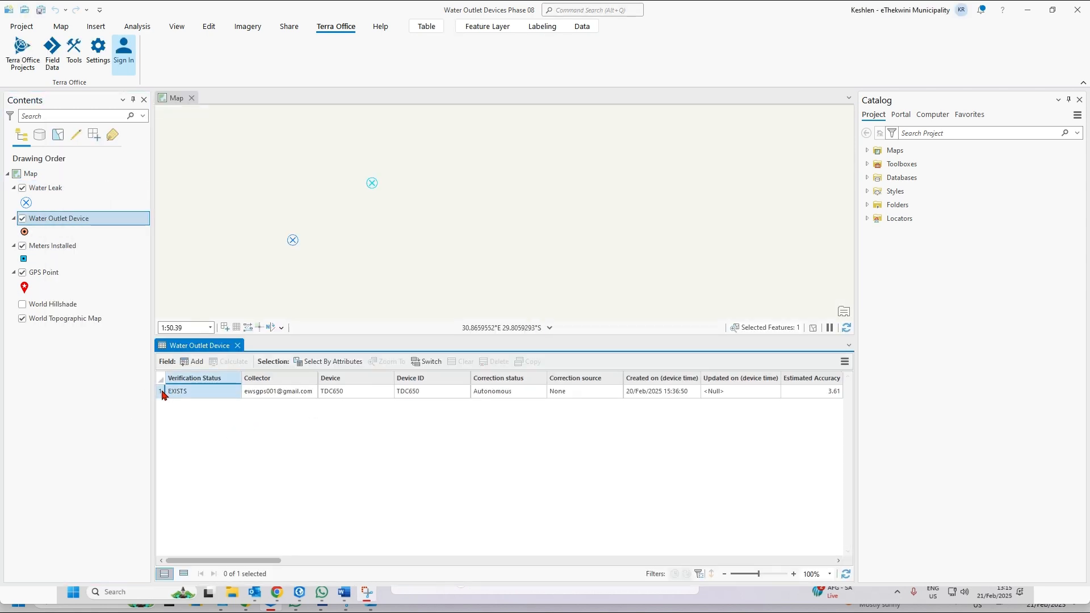
click(162, 391)
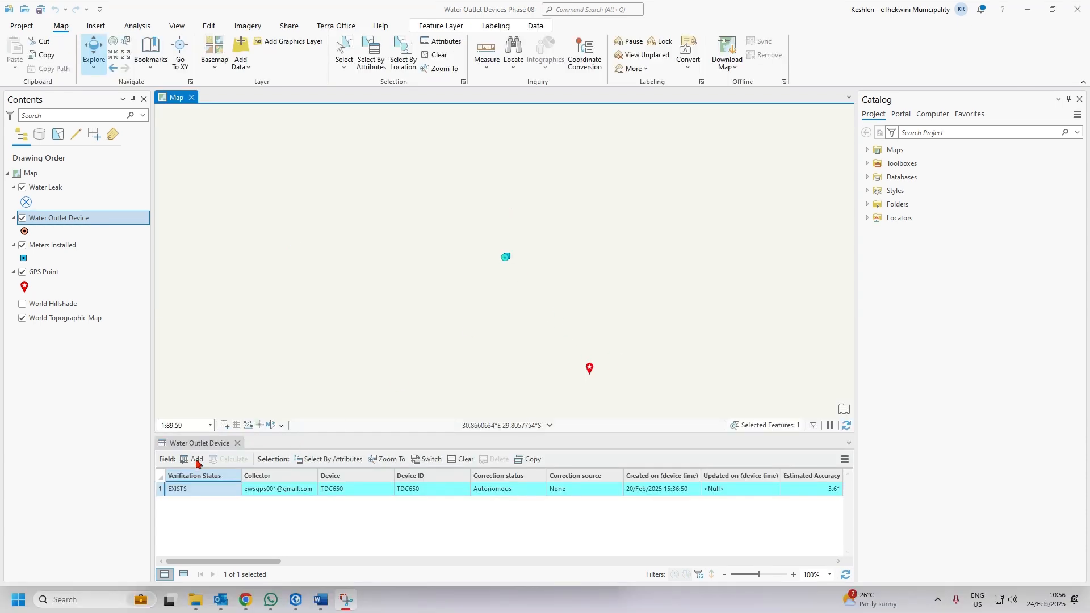
Open the pop-up of the selected Water Outlet Device point, review its attributes and attached photo, and close it
scroll(507, 260, up, 10)
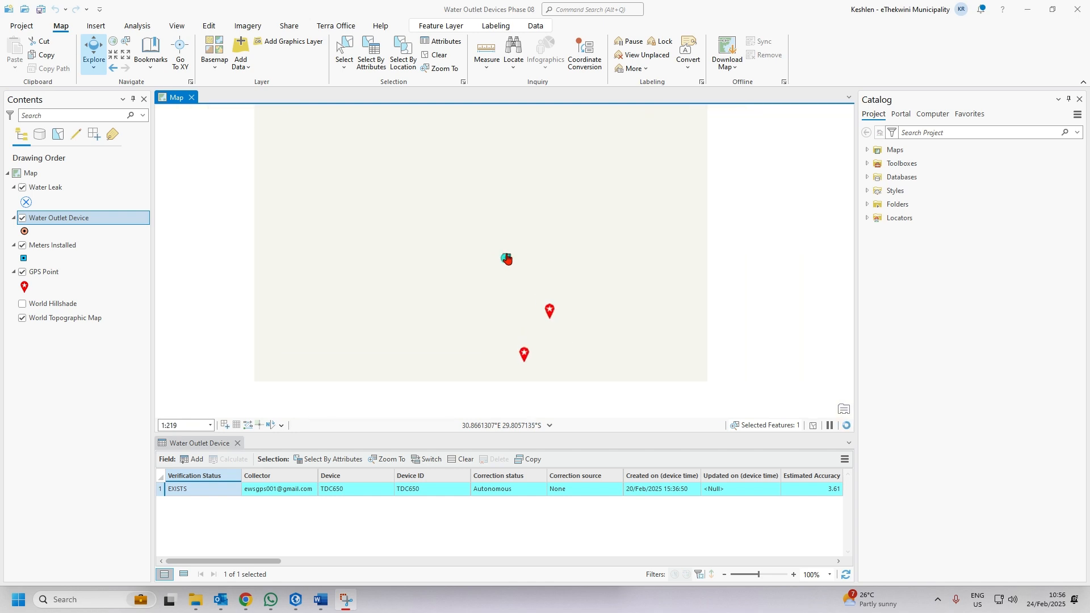
scroll(507, 260, down, 3)
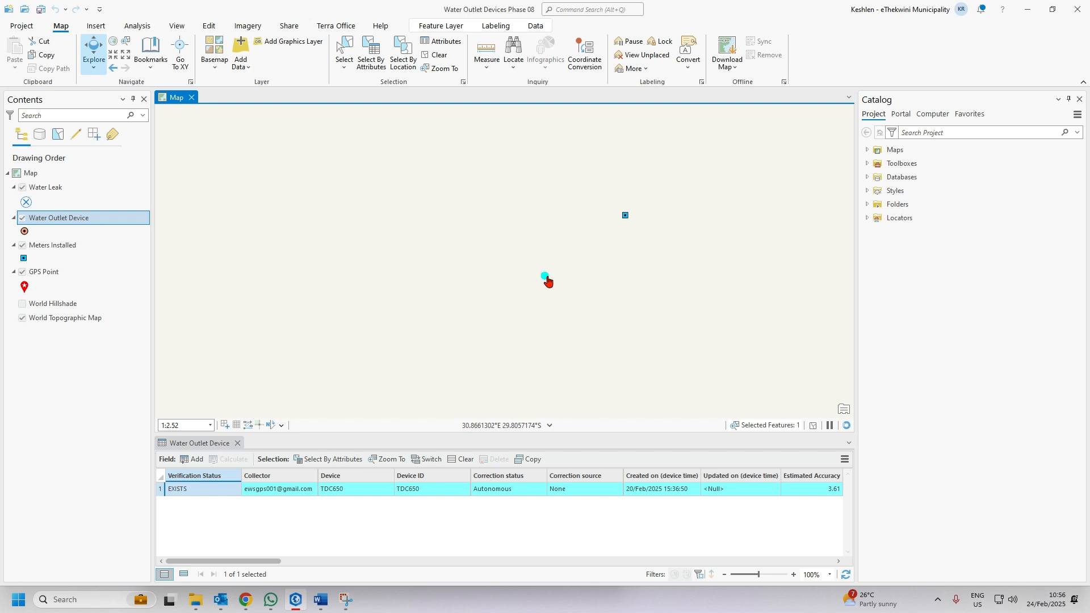
click(546, 277)
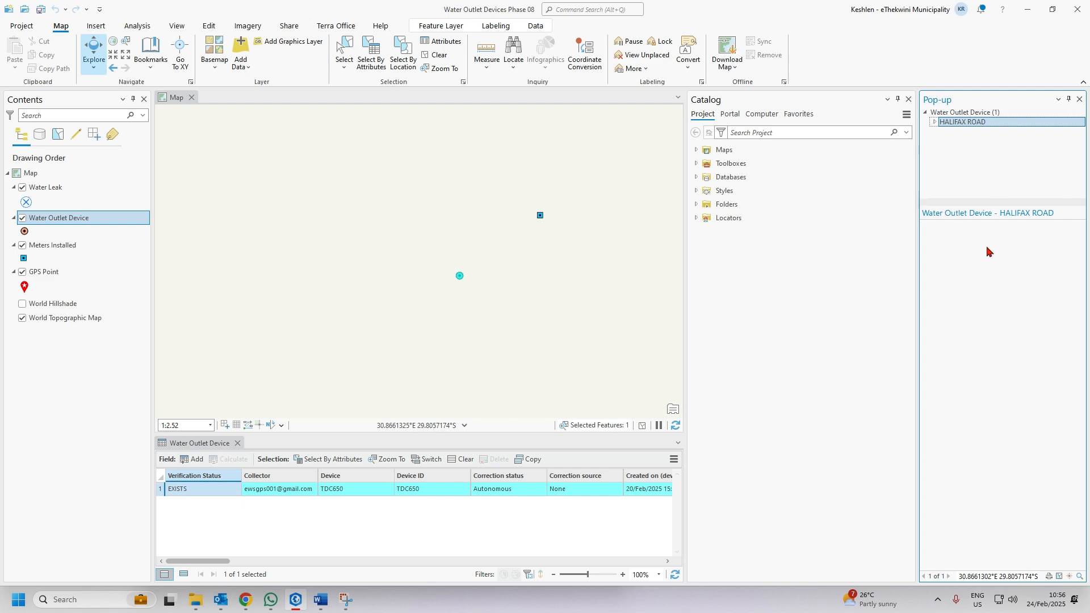
scroll(998, 460, down, 5)
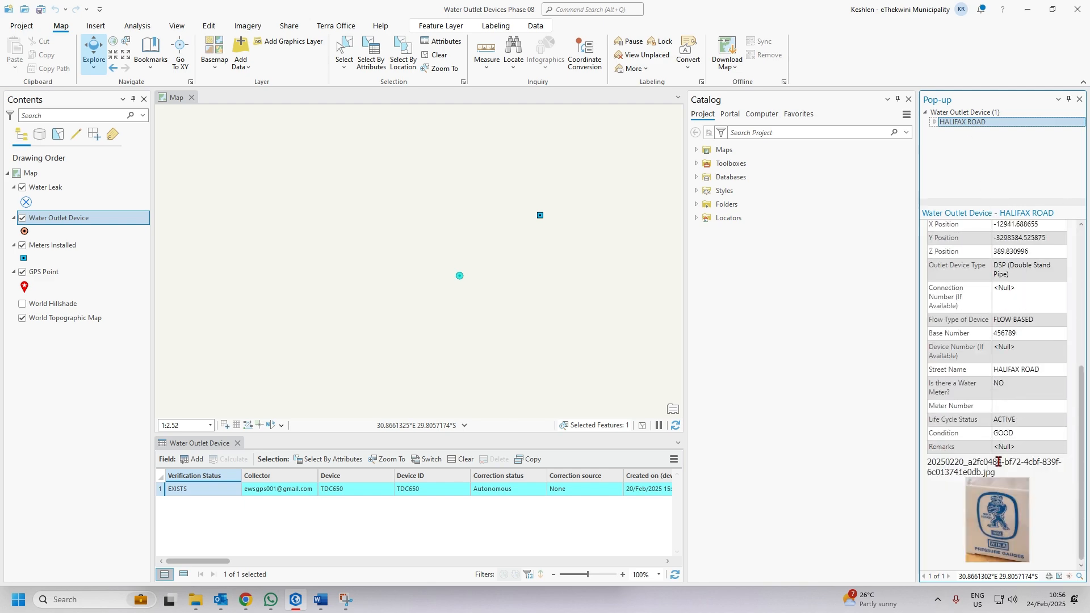
scroll(1044, 457, up, 4)
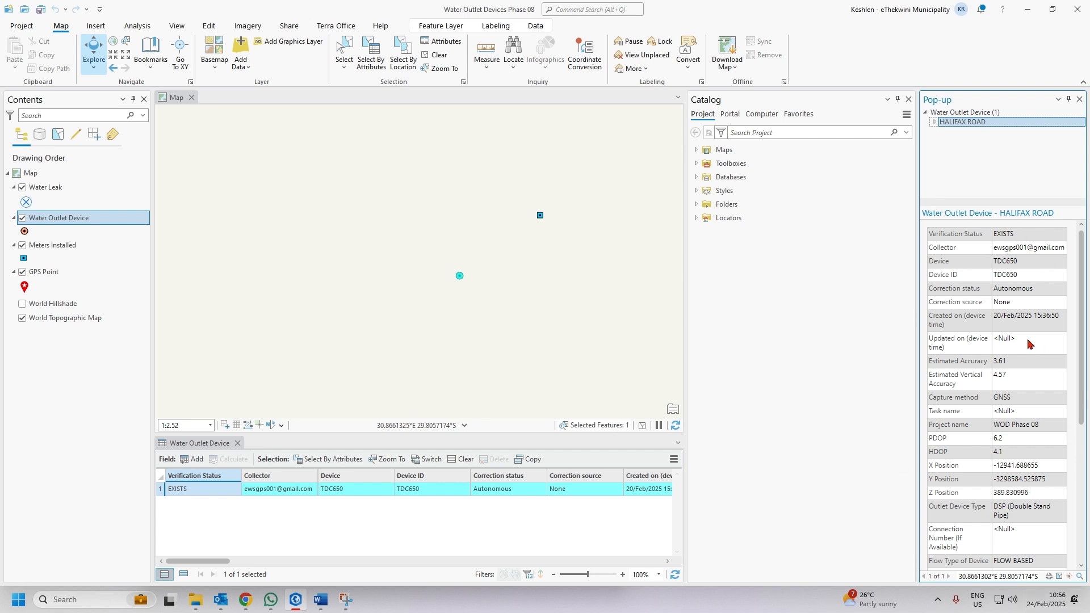
scroll(1029, 344, down, 5)
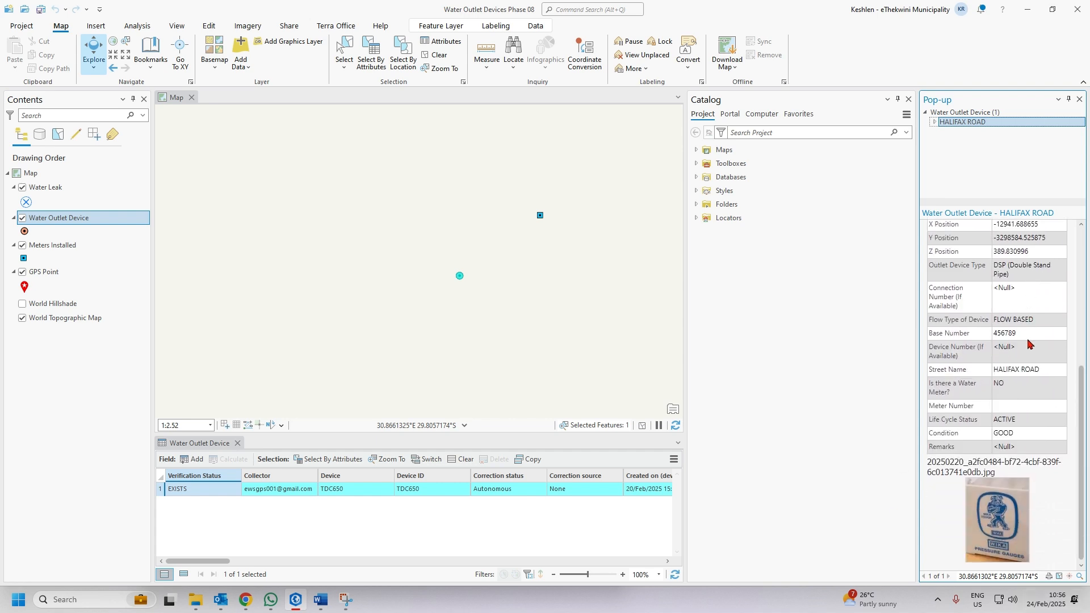
scroll(1000, 349, up, 2)
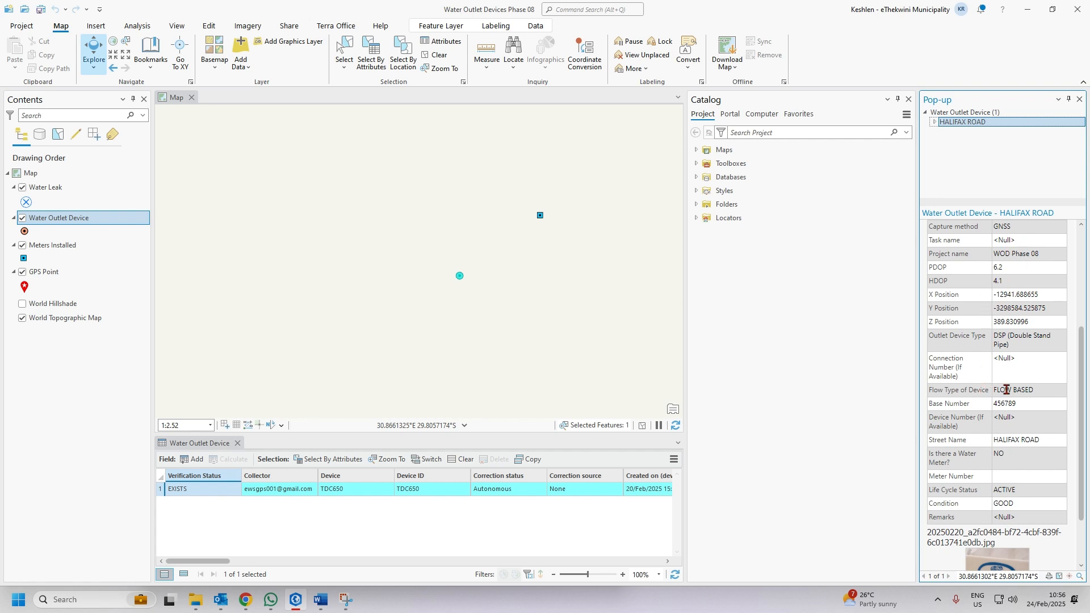
scroll(1012, 335, down, 2)
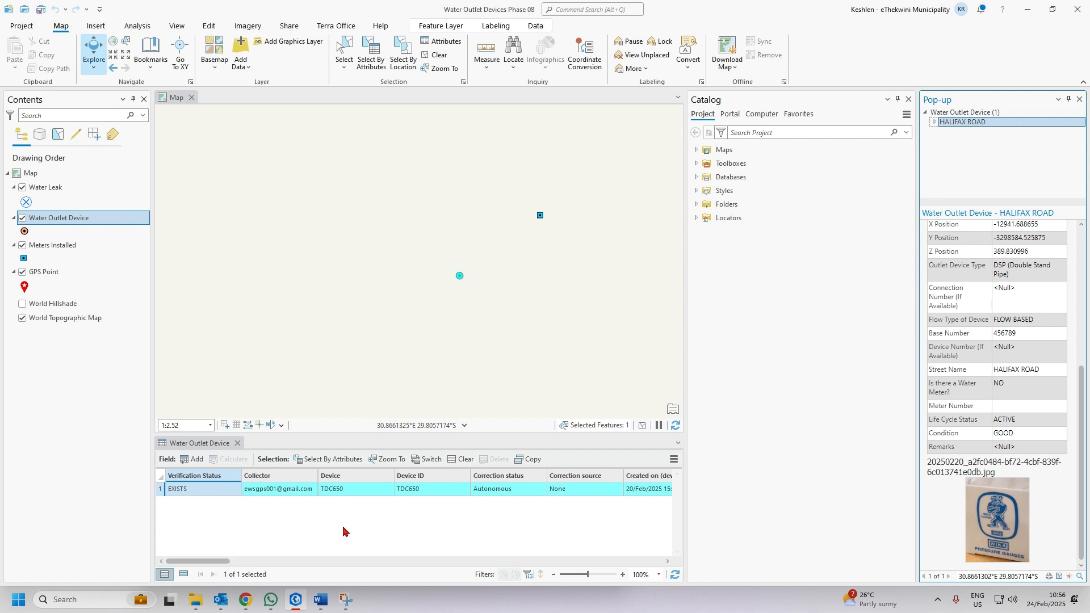
click(1081, 100)
Examine the correction, creation time, estimated accuracy and capture method fields in the Water Outlet Device table
drag(241, 564, 292, 561)
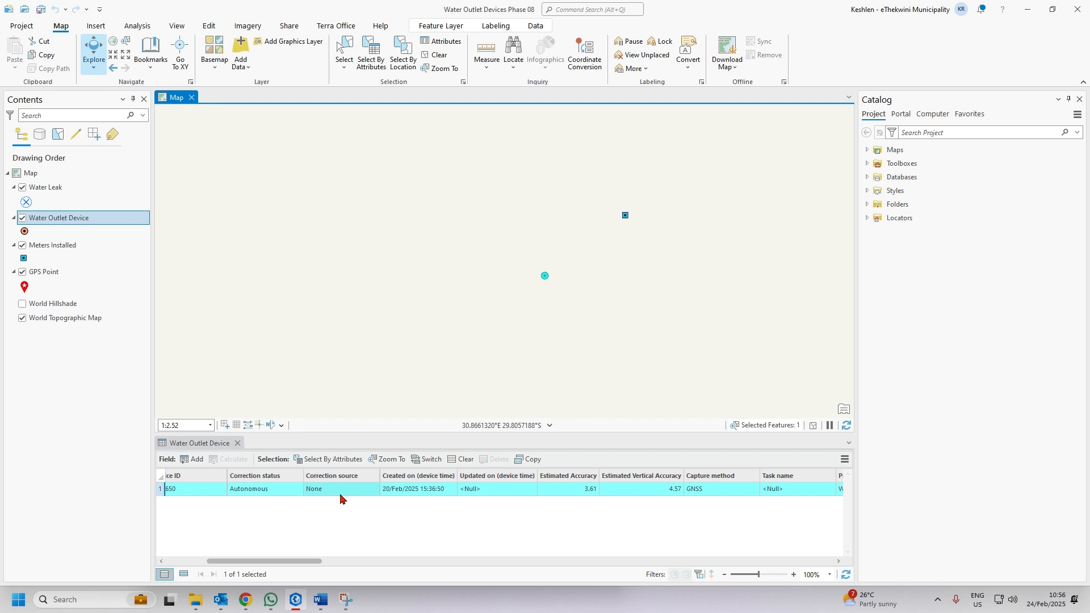
drag(271, 564, 295, 564)
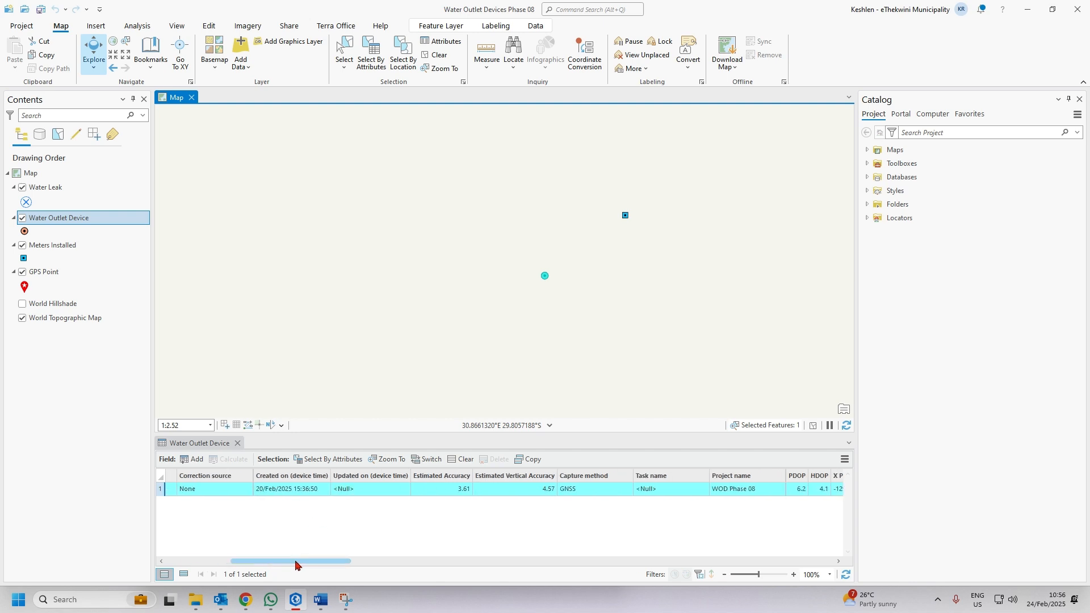
drag(296, 565, 307, 564)
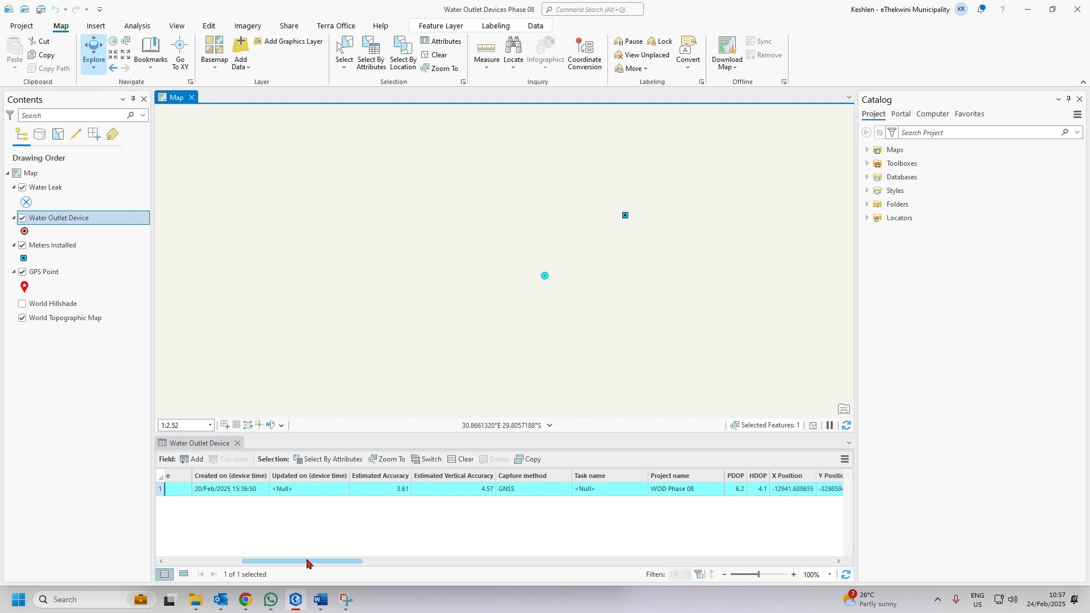
drag(306, 563, 329, 564)
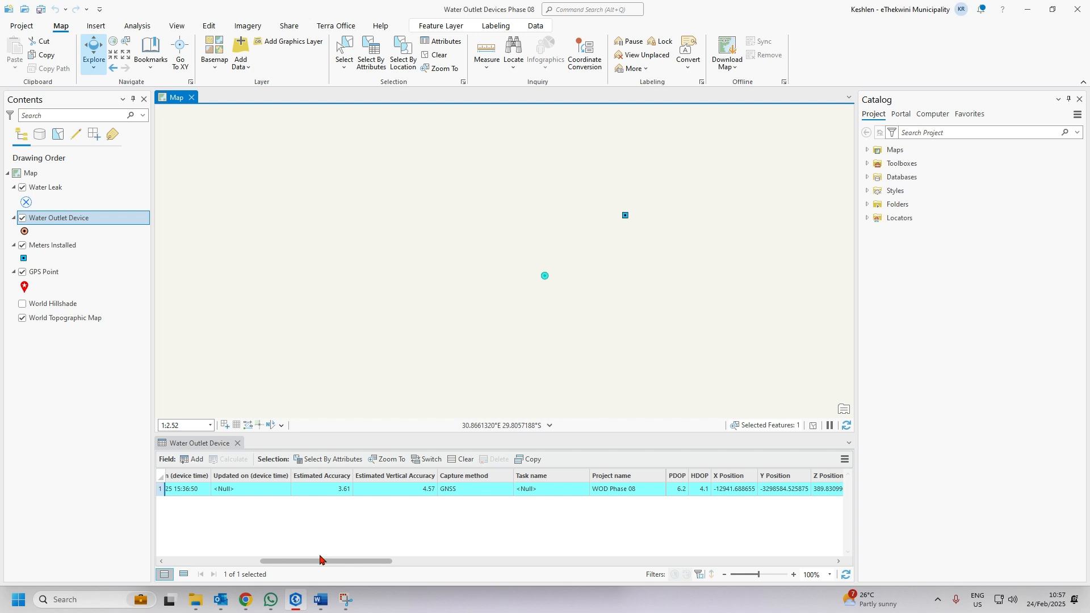
Widen the Z Position column in the Water Outlet Device table
drag(321, 563, 450, 570)
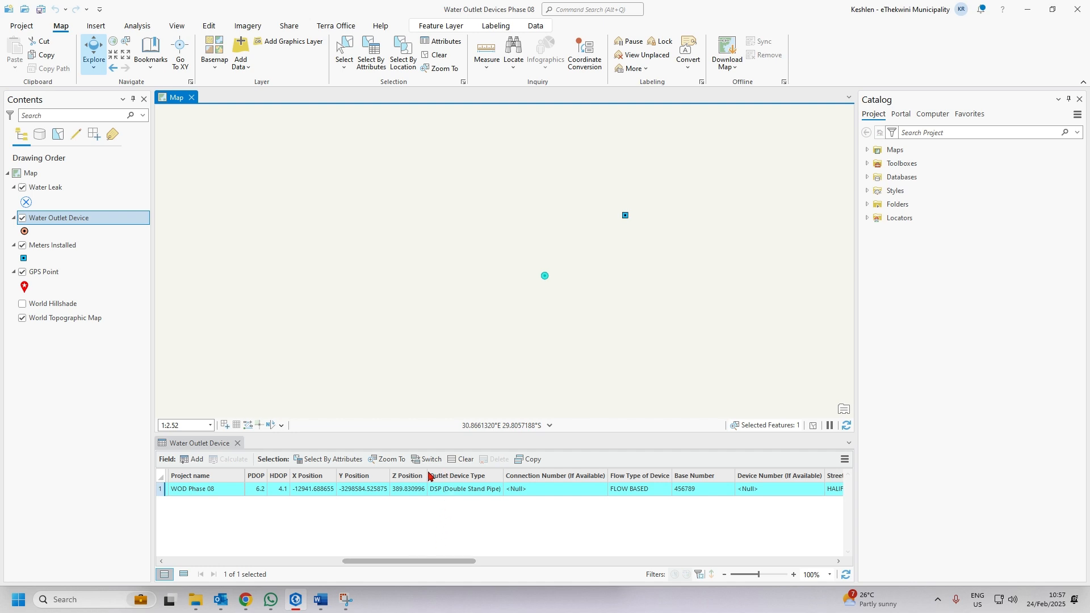
drag(427, 472, 461, 472)
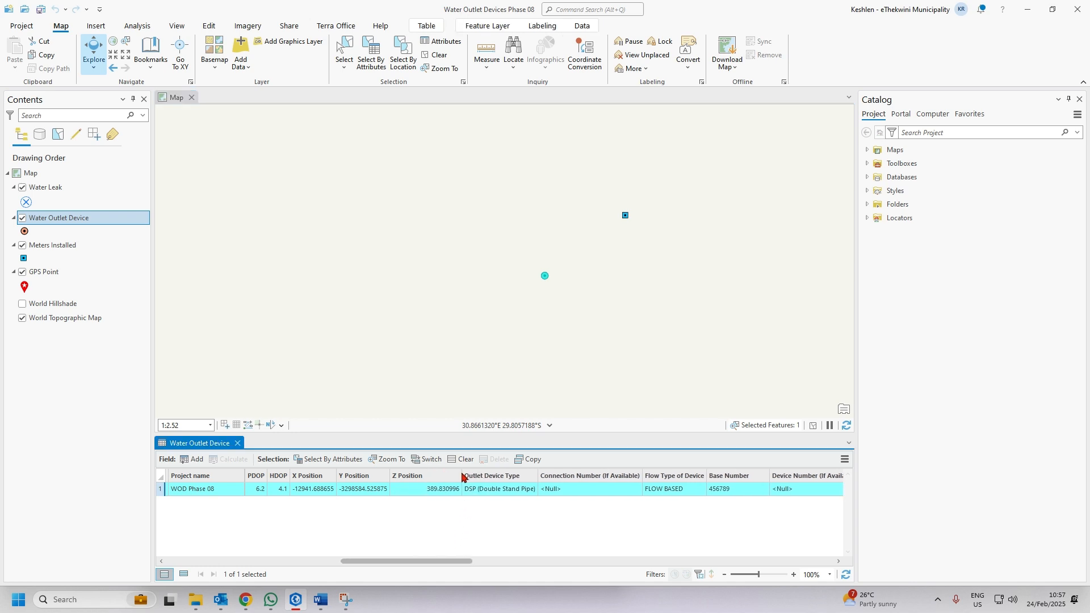
scroll(412, 561, right, 1)
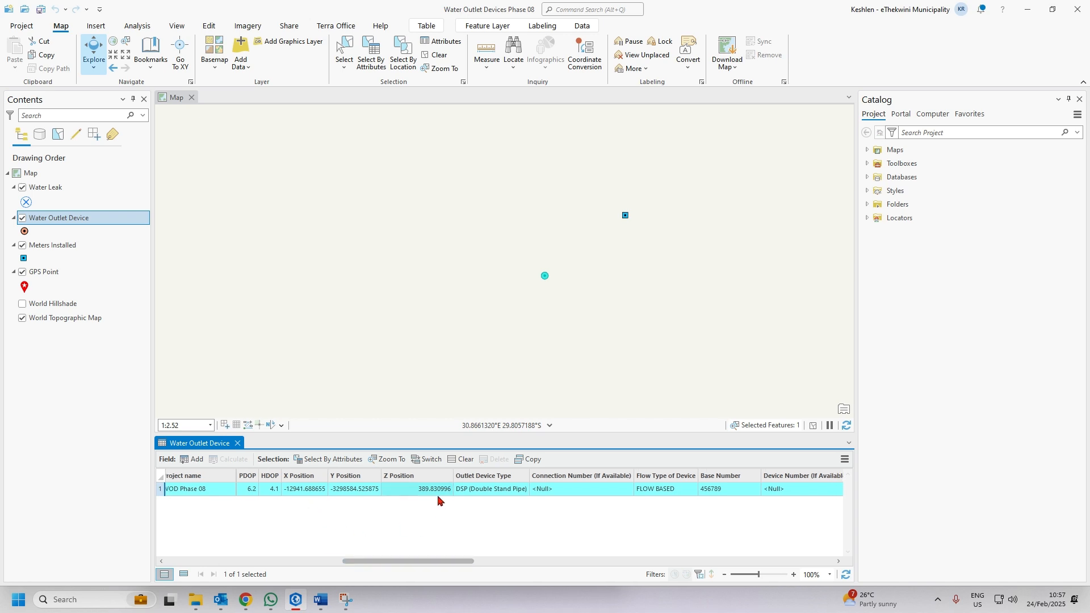
Examine the remaining Water Outlet Device fields, from Outlet Device Type through Street Name and Condition to Remarks
drag(419, 565, 447, 562)
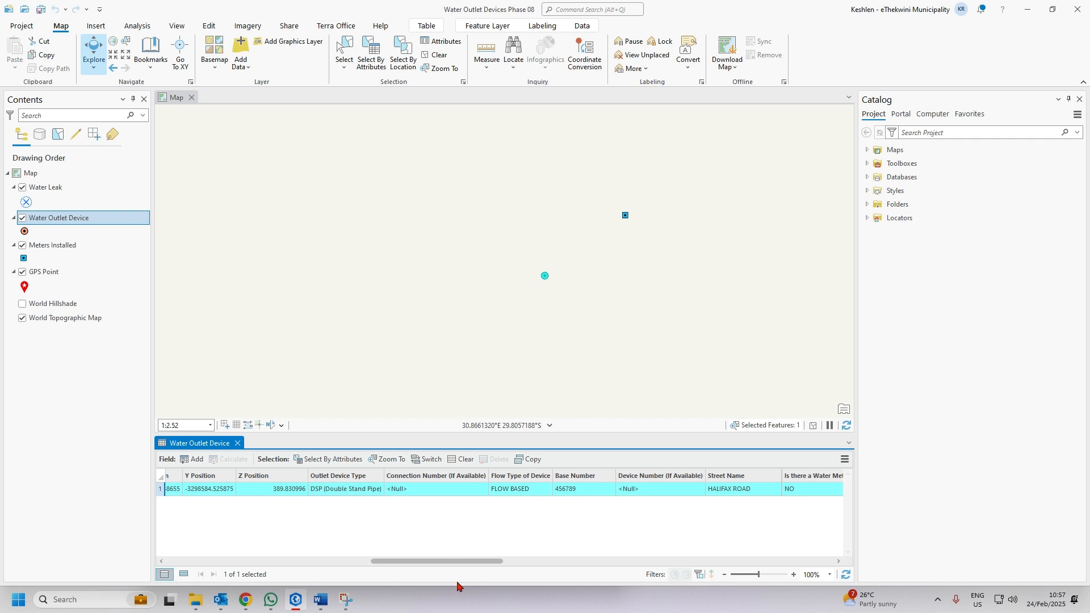
drag(435, 562, 437, 564)
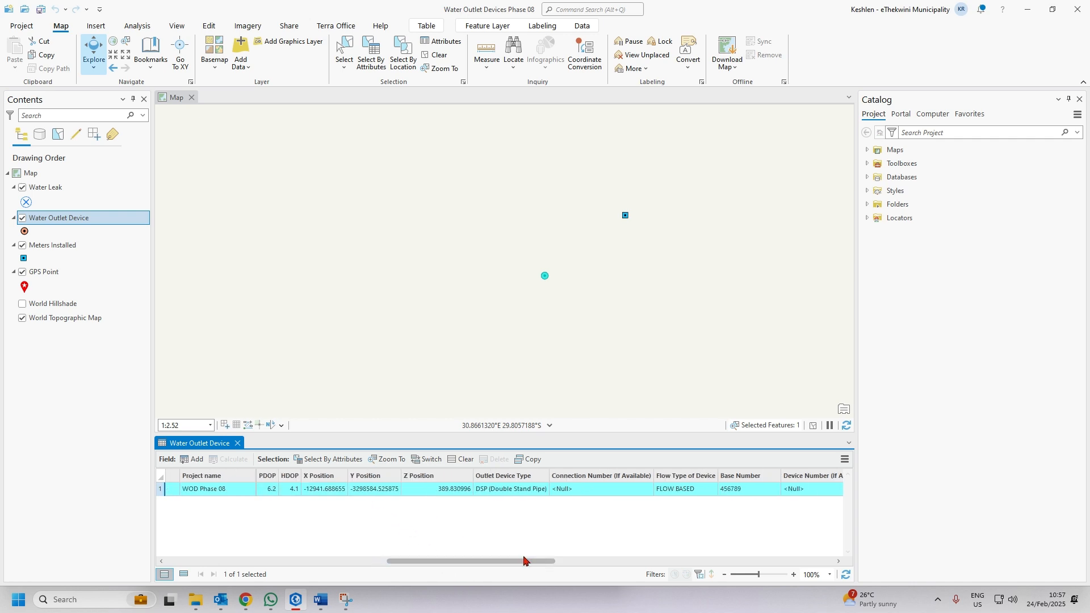
drag(508, 562, 718, 563)
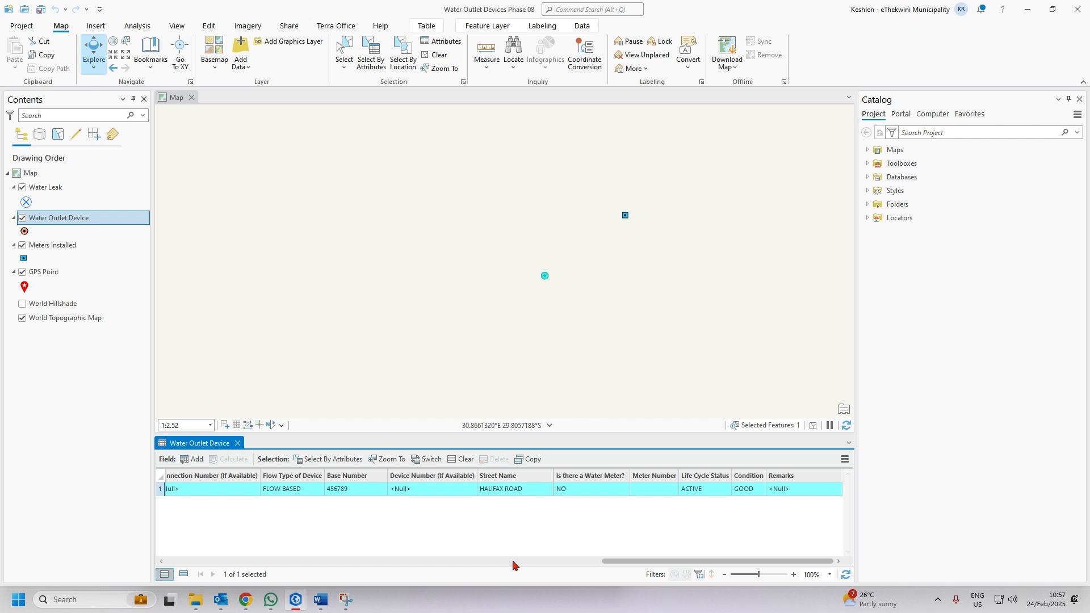
Close the Water Outlet Device table and open the attribute table of the Meters Installed layer
click(237, 443)
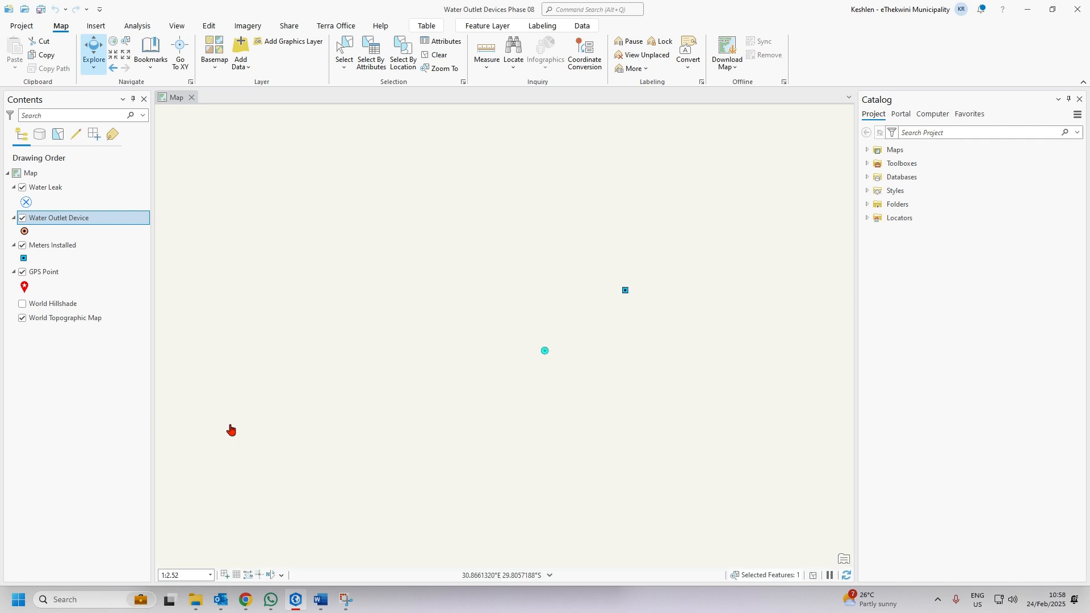
click(52, 247)
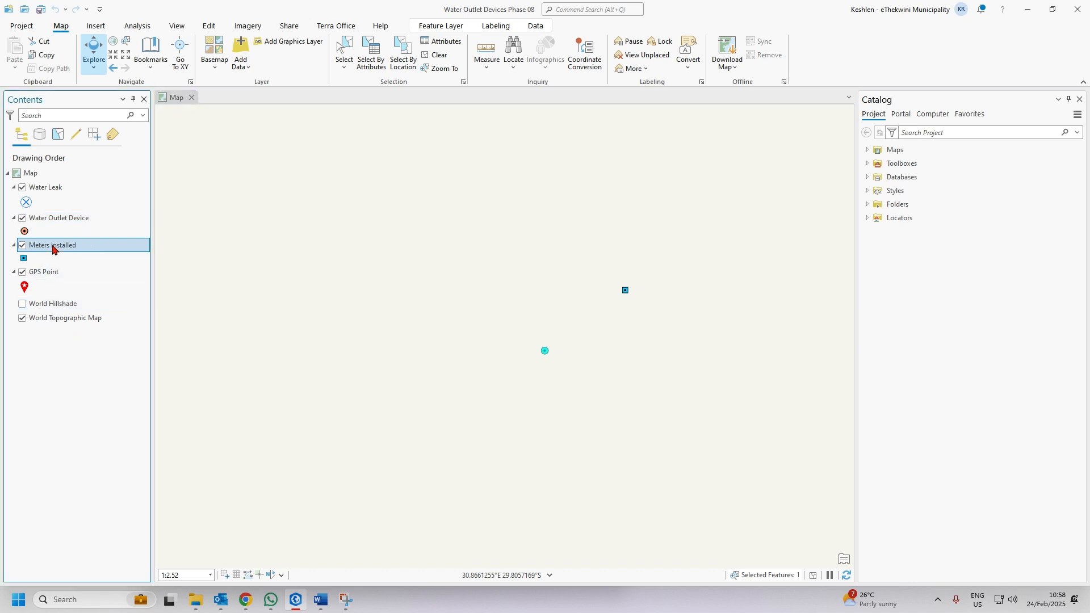
right_click(52, 248)
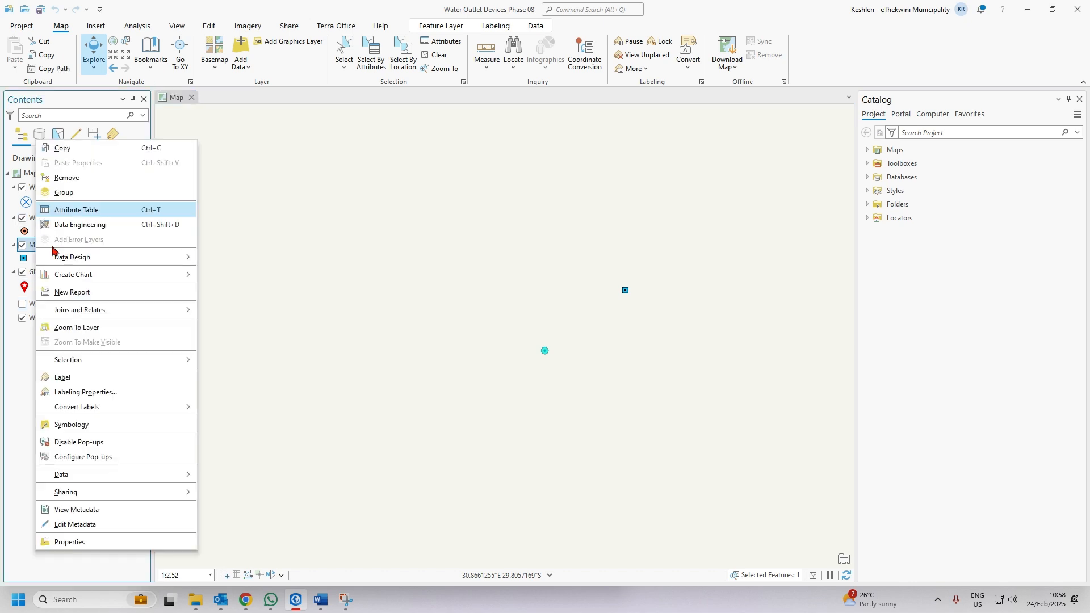
click(112, 213)
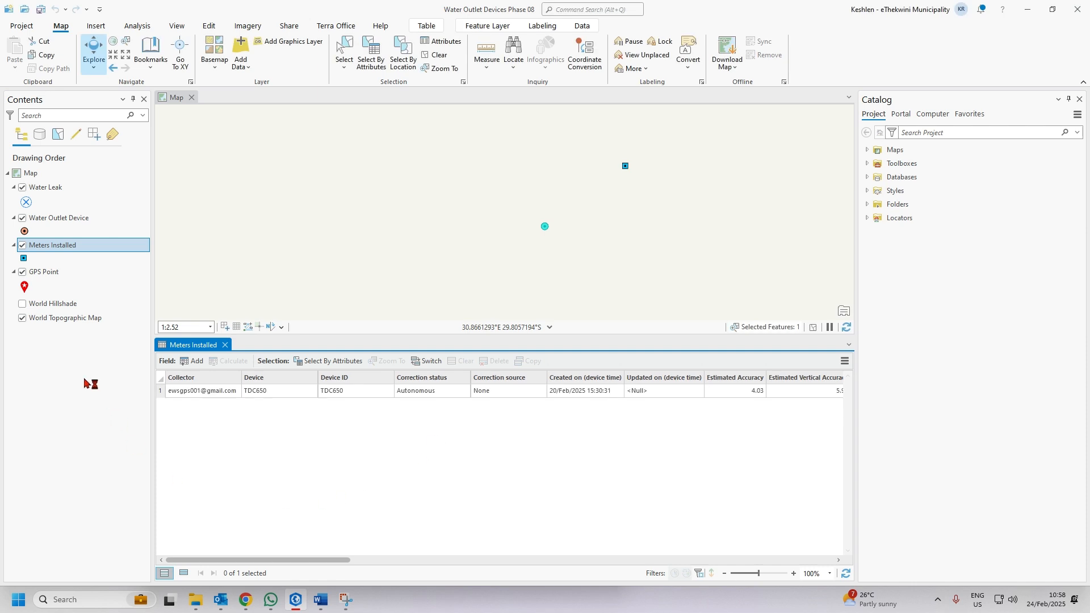
Select the only record in the Meters Installed table and zoom the map to it
click(161, 391)
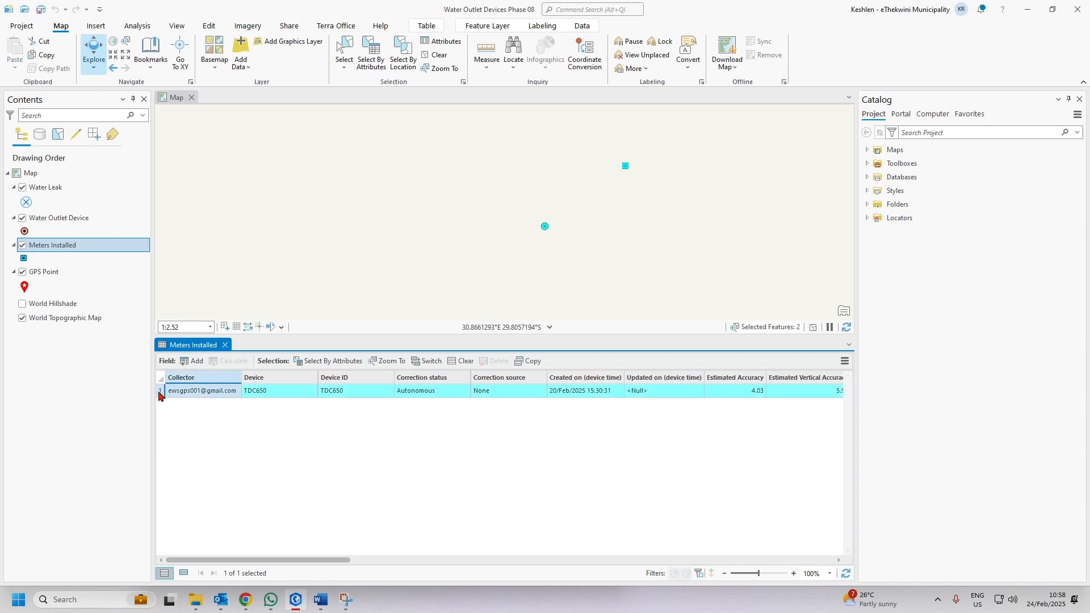
right_click(161, 392)
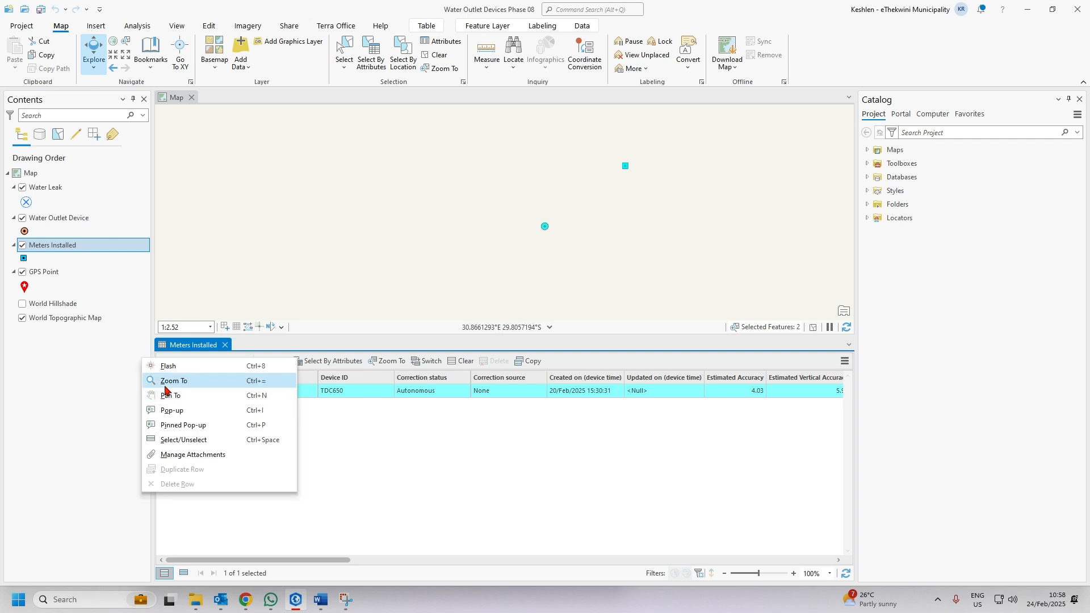
click(173, 379)
Open the pop-up of the selected Meters Installed point and review its attributes and attached photo
click(505, 214)
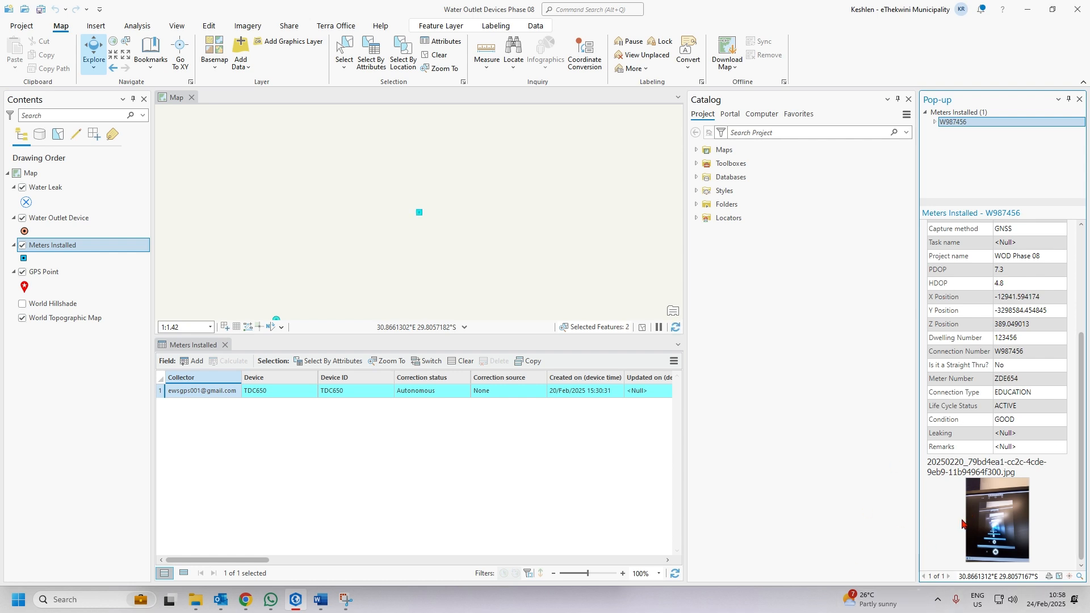
scroll(1009, 433, up, 5)
scroll(1009, 434, down, 5)
Save the project, and close the Catalog and the Meters Installed pop-up
click(41, 9)
click(909, 100)
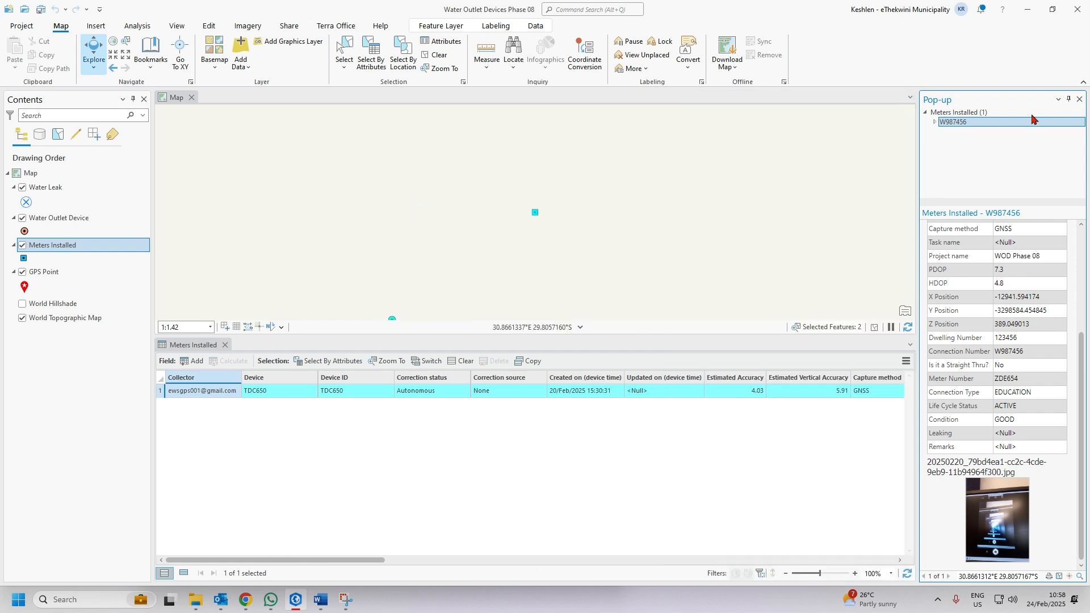
click(1079, 99)
Close the Meters Installed table and change the map's basemap to Imagery
click(218, 63)
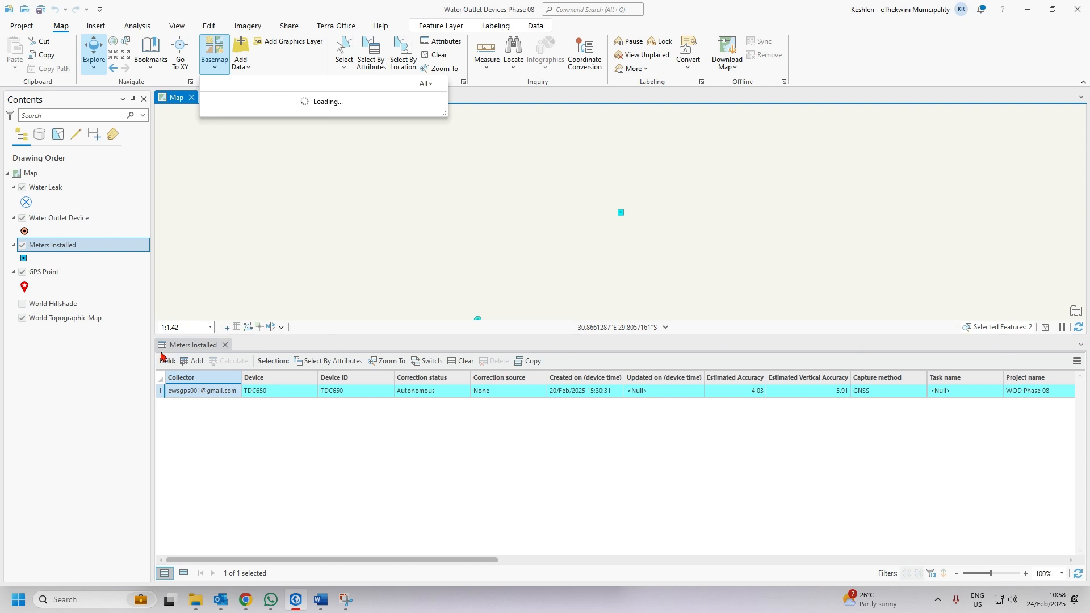
click(225, 344)
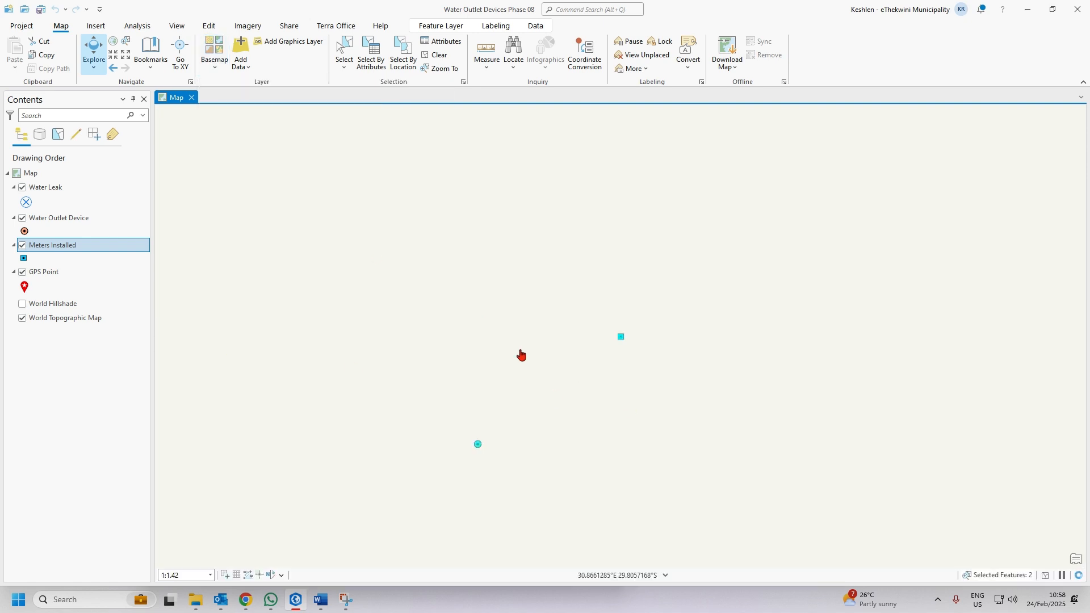
click(210, 49)
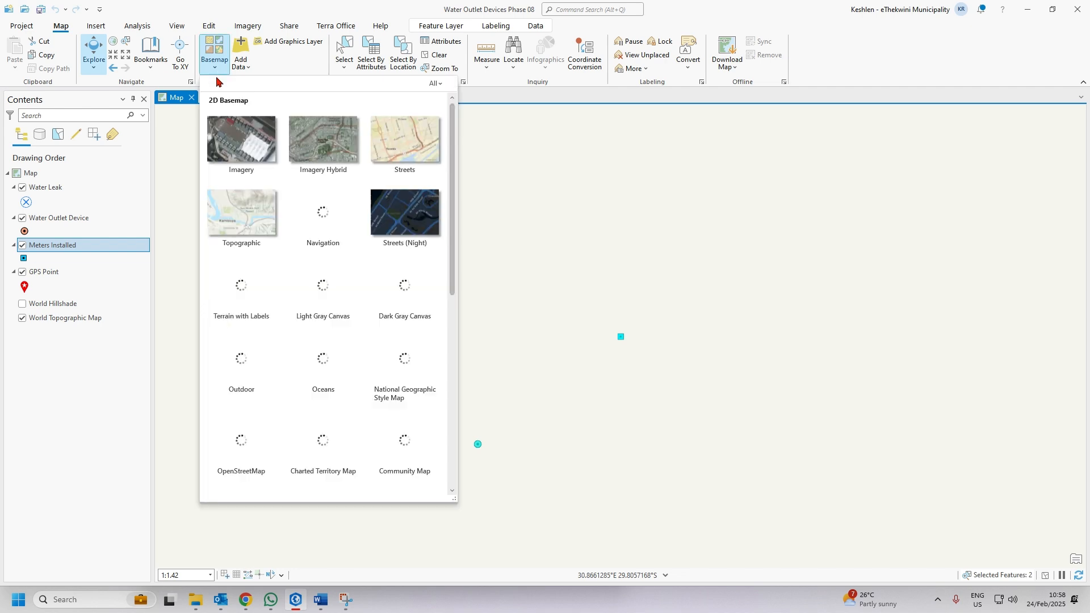
click(255, 136)
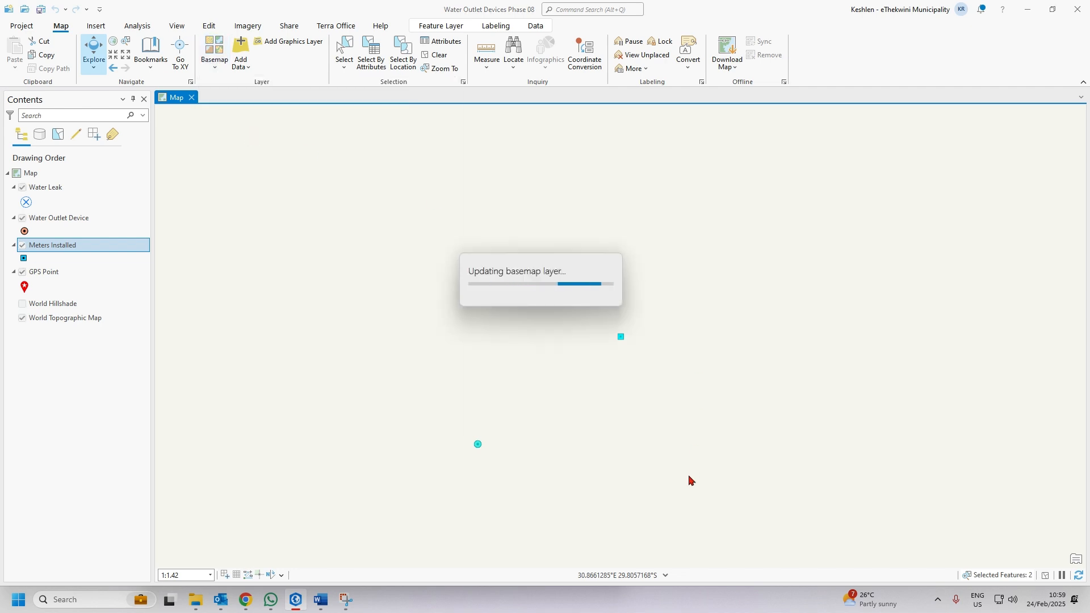